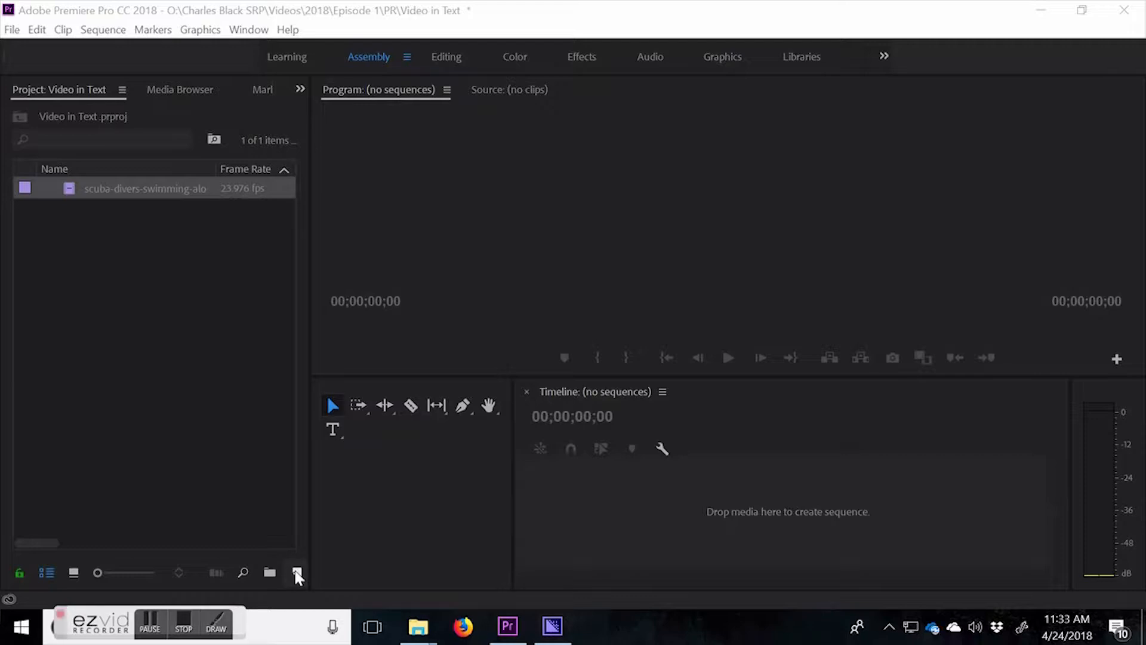
# - Create a black (000000) color matte at 1920 x 1080, 23.976 fps with square pixels, and name it Black Matte
pyautogui.click(297, 573)
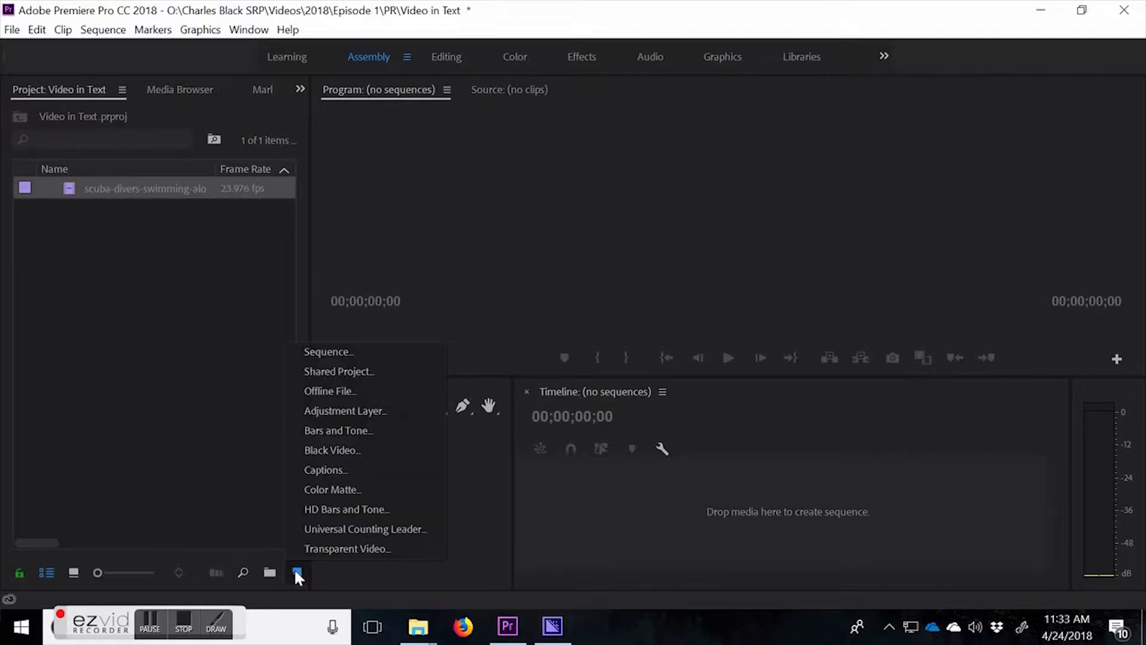
pyautogui.click(313, 489)
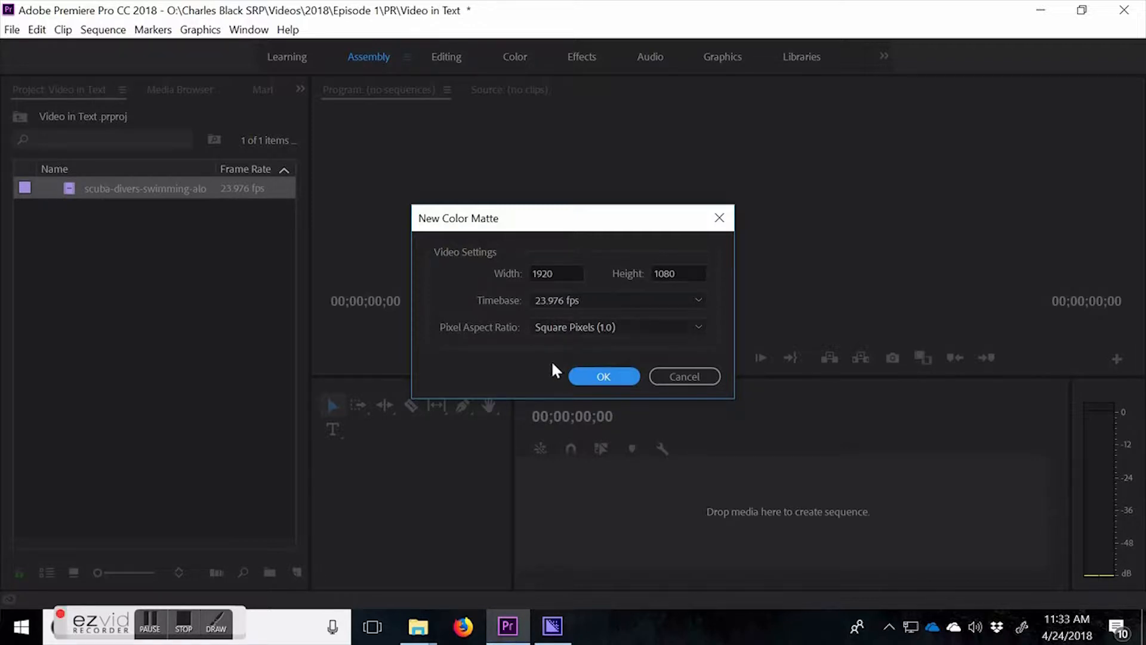
pyautogui.click(600, 379)
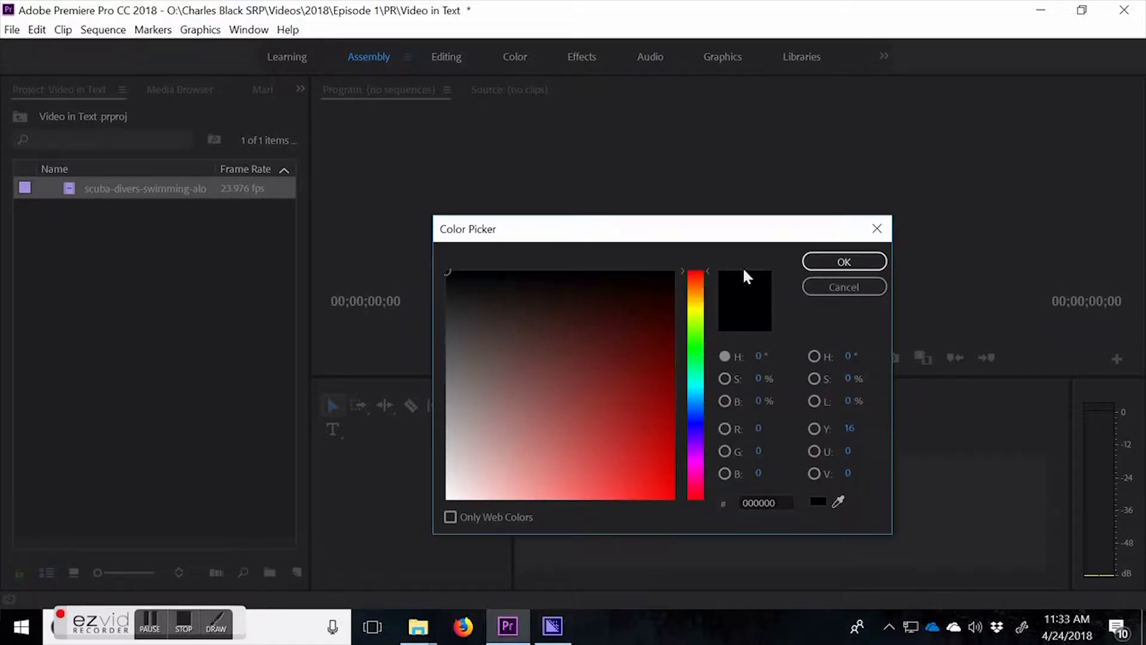
pyautogui.click(844, 263)
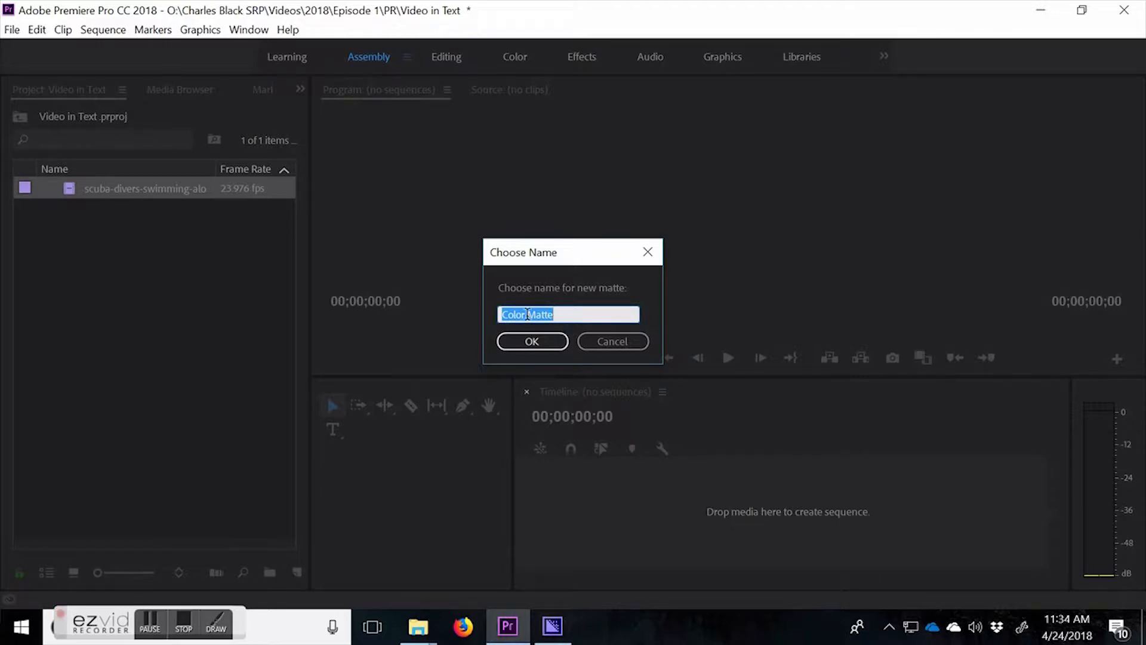
pyautogui.moveTo(527, 315); pyautogui.dragTo(493, 322)
pyautogui.press('BackSpace')
pyautogui.write('Black')
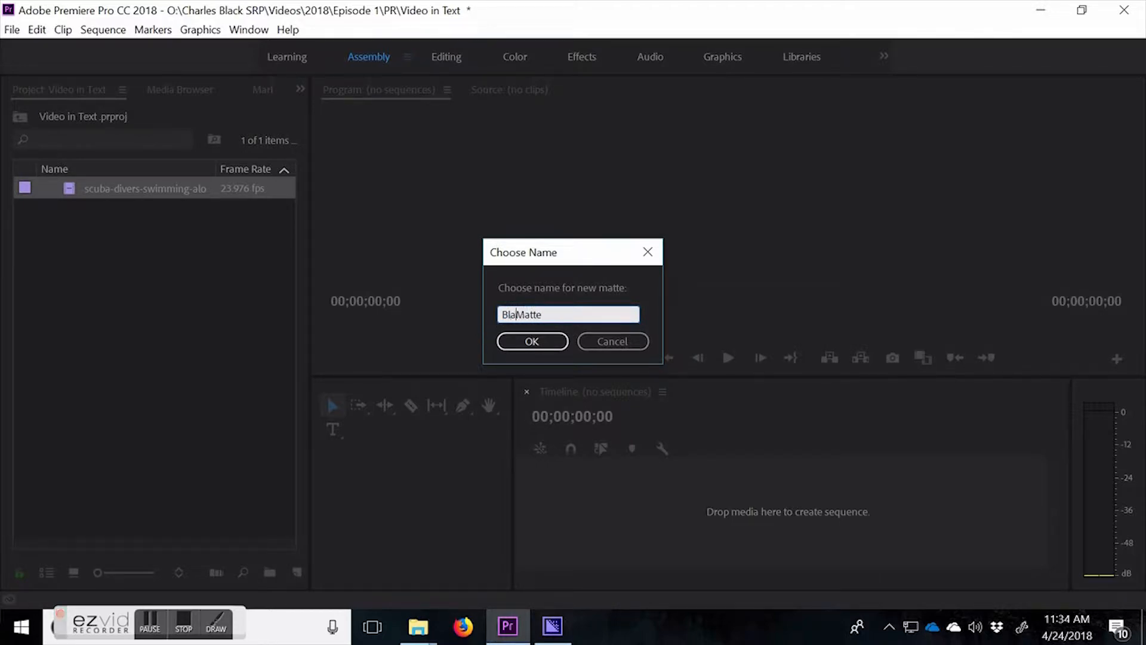
pyautogui.press('Return')
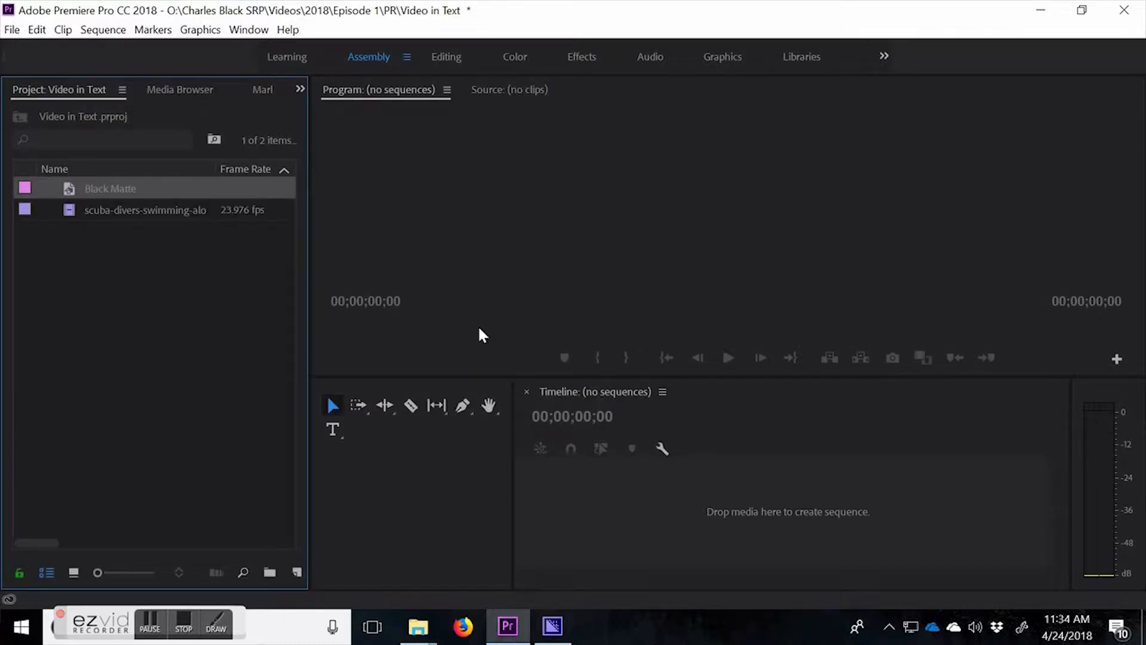
# - Create a sequence from the scuba divers clip, enlarge the timeline, and move the clip up to track V2
pyautogui.moveTo(108, 212); pyautogui.dragTo(558, 504)
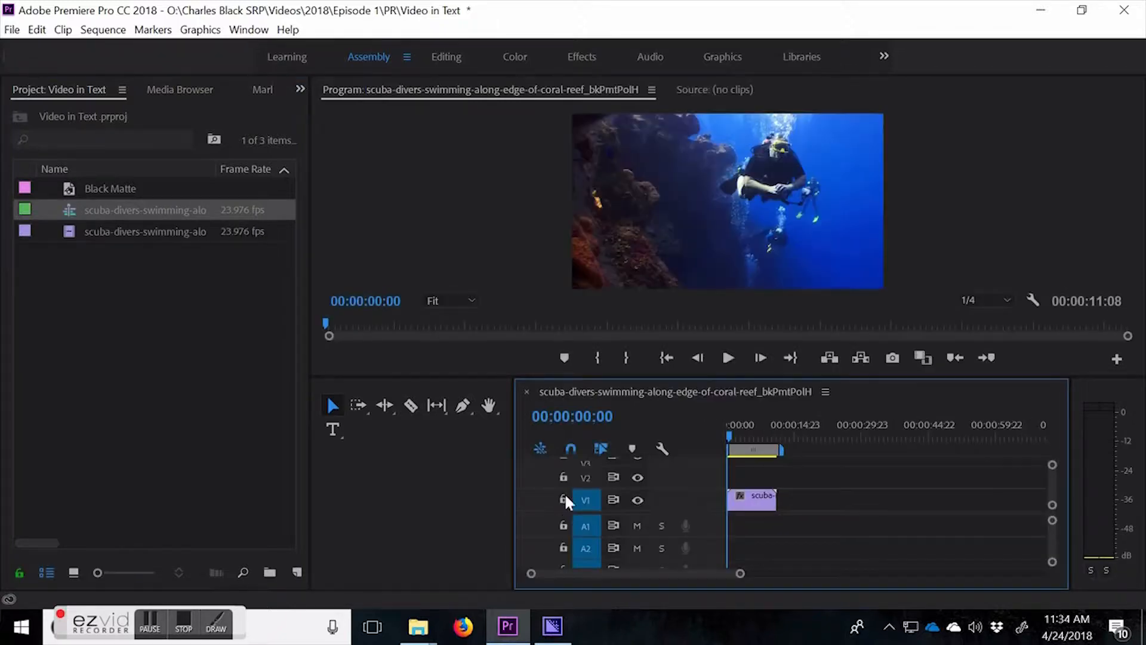
pyautogui.moveTo(742, 579); pyautogui.dragTo(691, 581)
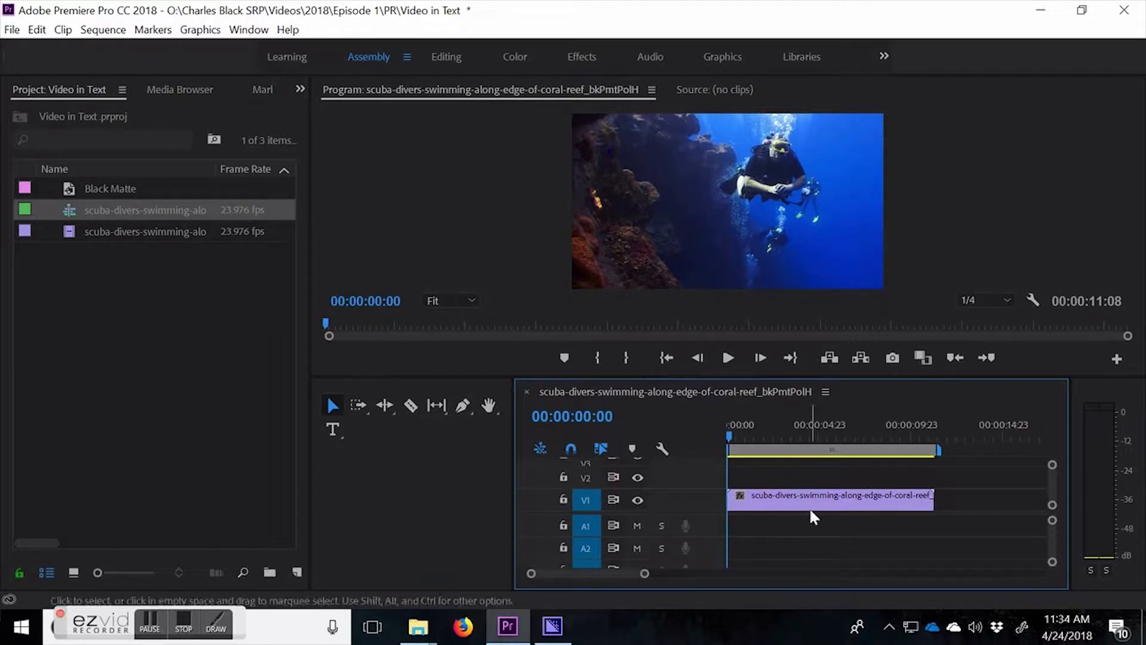
pyautogui.moveTo(515, 479); pyautogui.dragTo(359, 479)
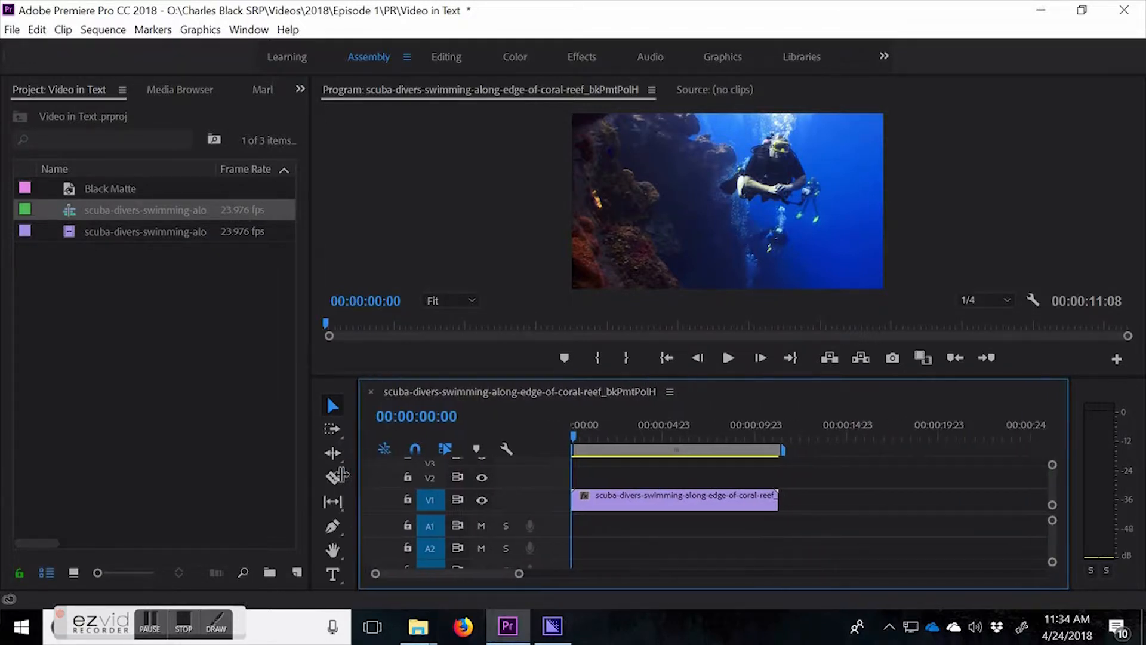
pyautogui.moveTo(625, 511); pyautogui.dragTo(612, 485)
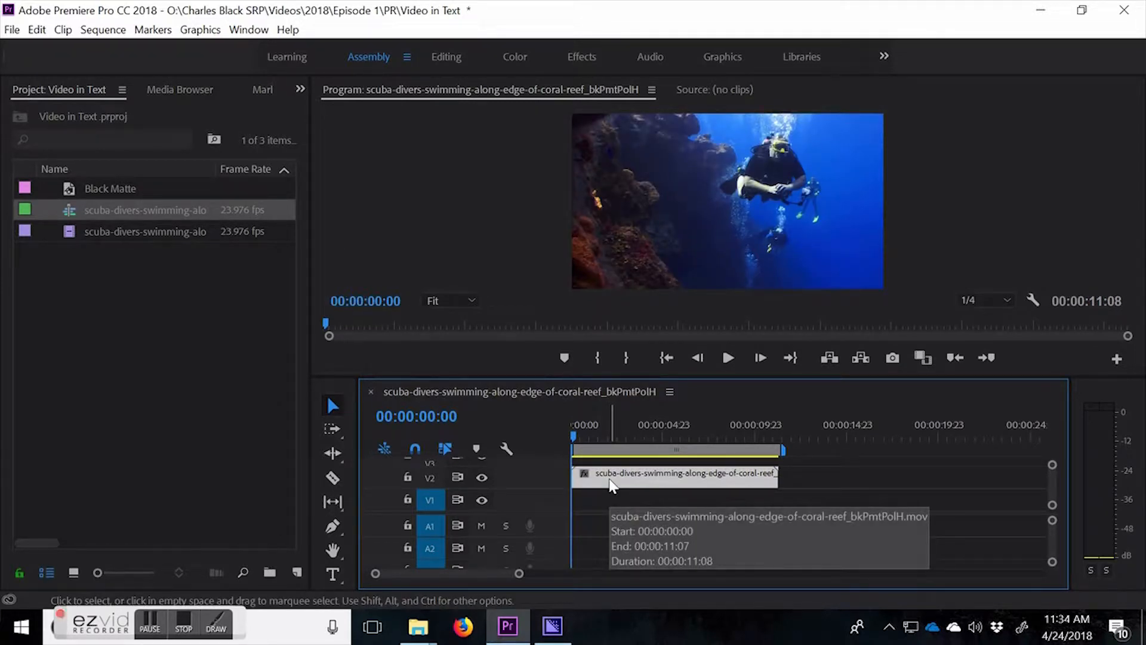
# - Place Black Matte at the start of track V1 and extend it to match the scuba clip's length
pyautogui.click(102, 189)
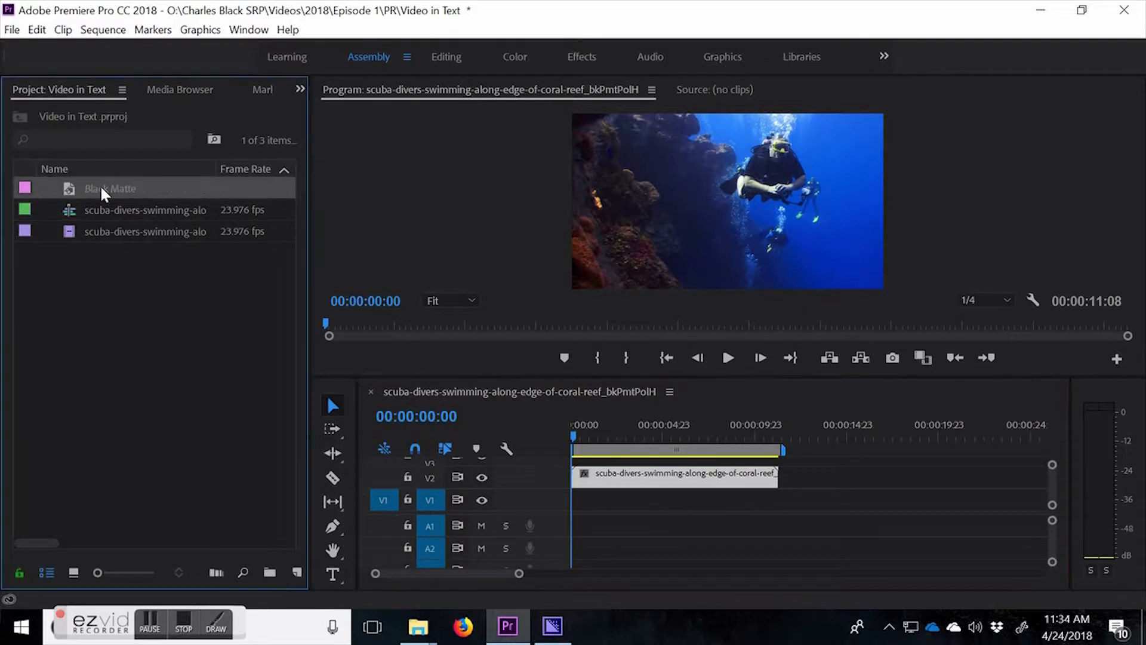
pyautogui.moveTo(545, 442); pyautogui.dragTo(583, 525)
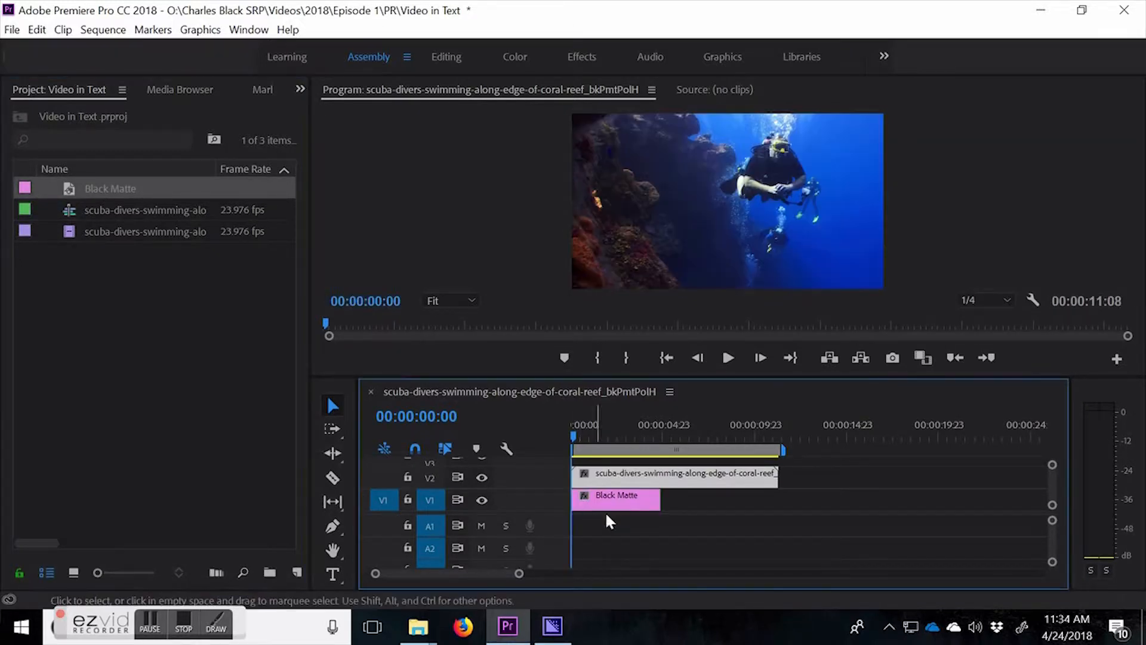
pyautogui.moveTo(658, 501); pyautogui.dragTo(777, 501)
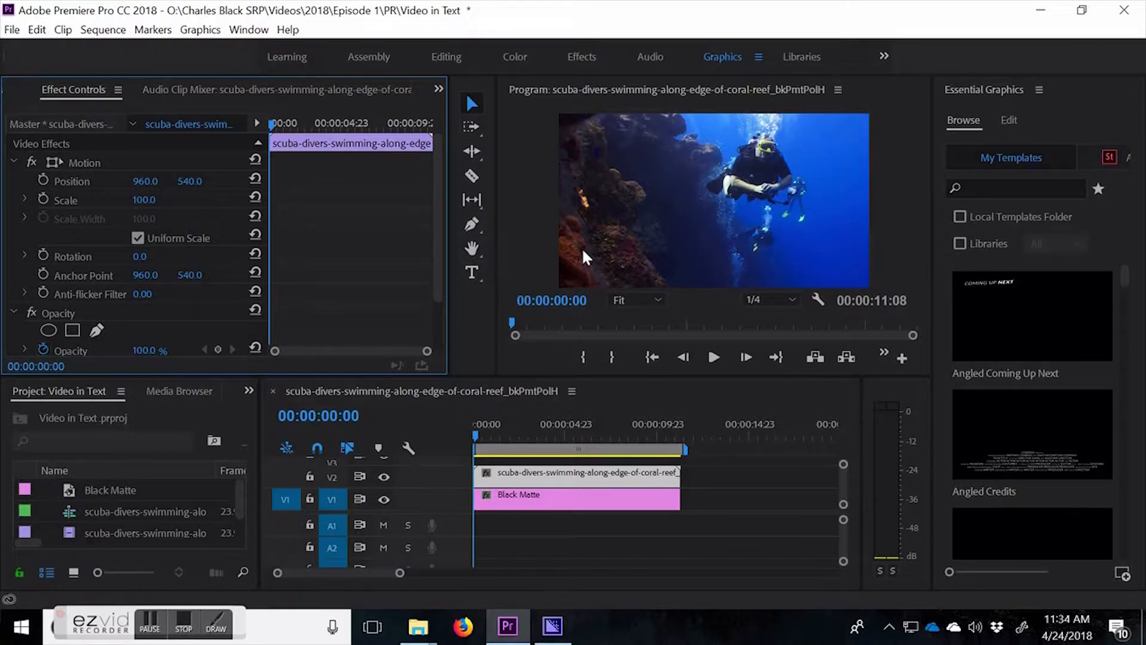
# - Add the text DIVE over the video and center it vertically and horizontally in the frame
pyautogui.click(478, 266)
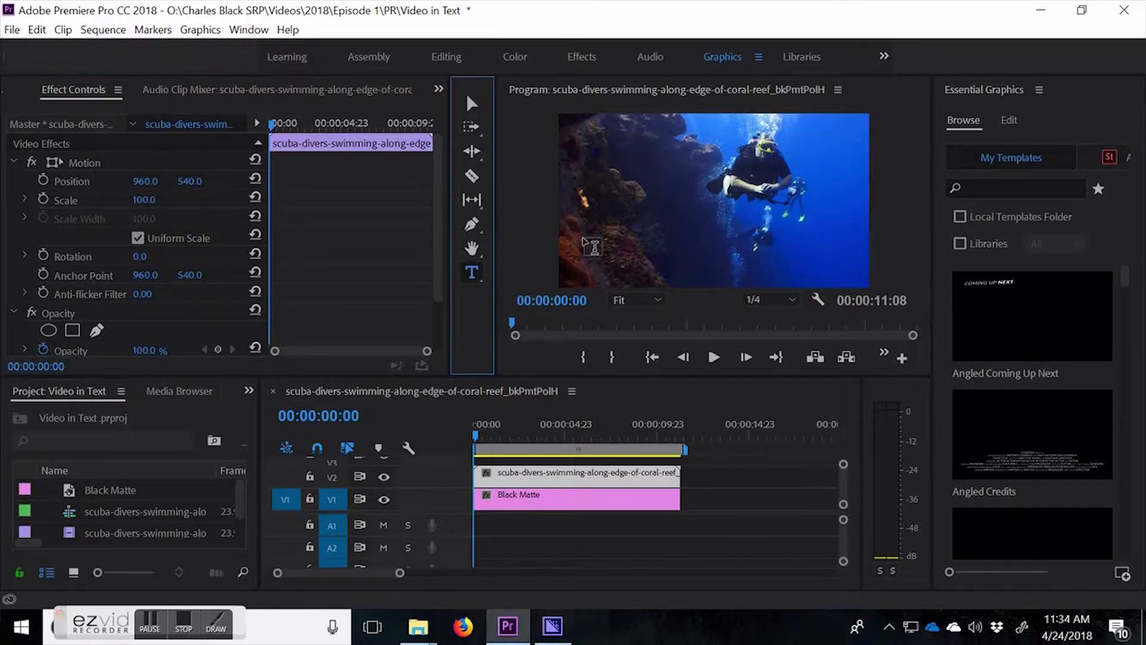
pyautogui.click(620, 226)
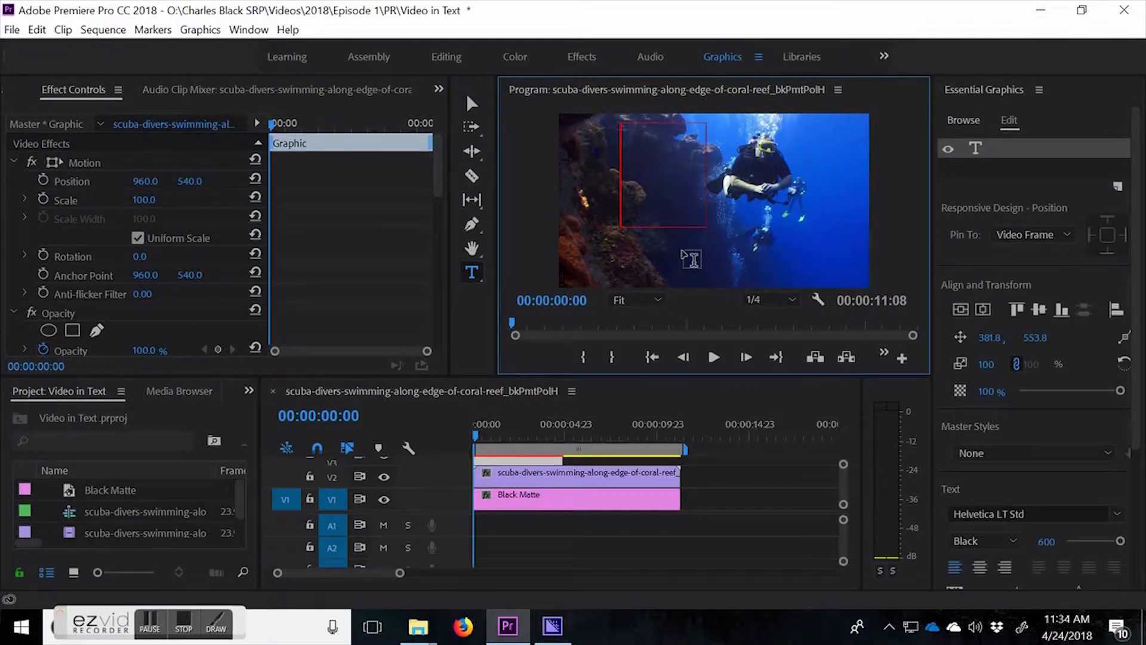
pyautogui.write('DIVE')
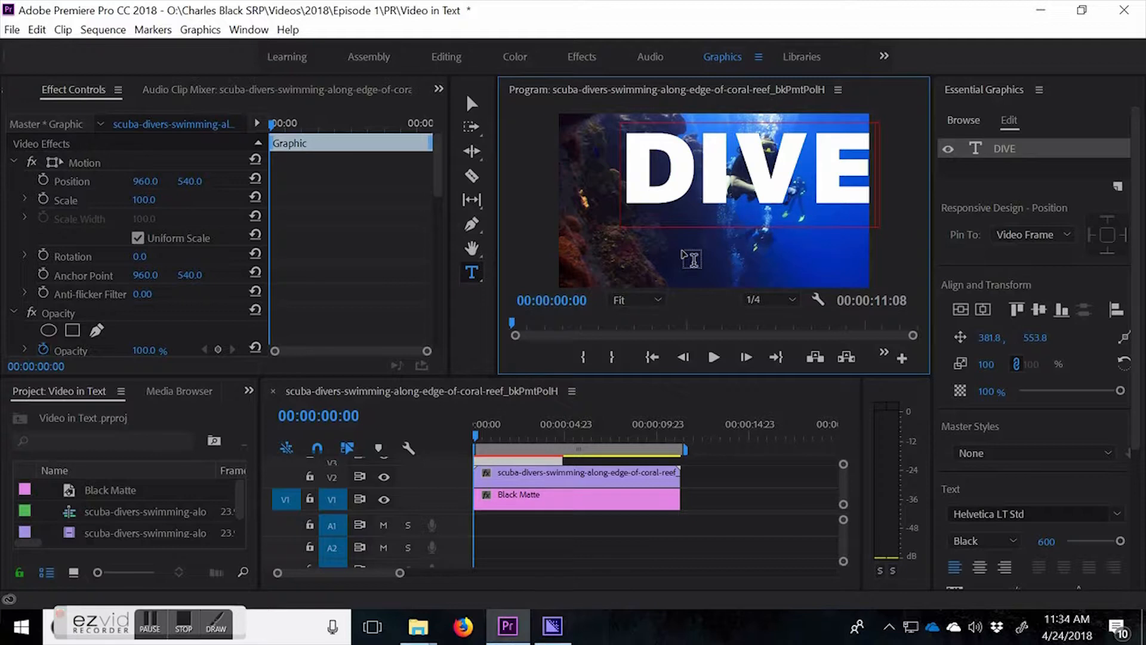
pyautogui.click(466, 103)
pyautogui.click(957, 317)
pyautogui.click(983, 309)
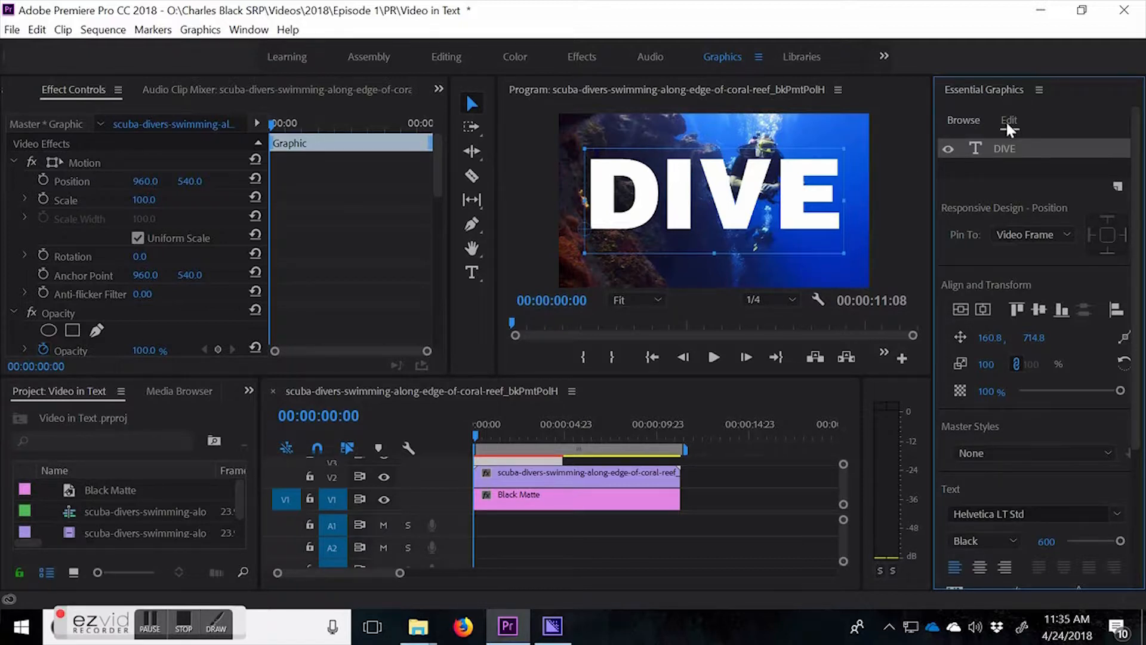
# - Add a rectangle shape to the DIVE graphic and keep its fill black
pyautogui.click(1118, 188)
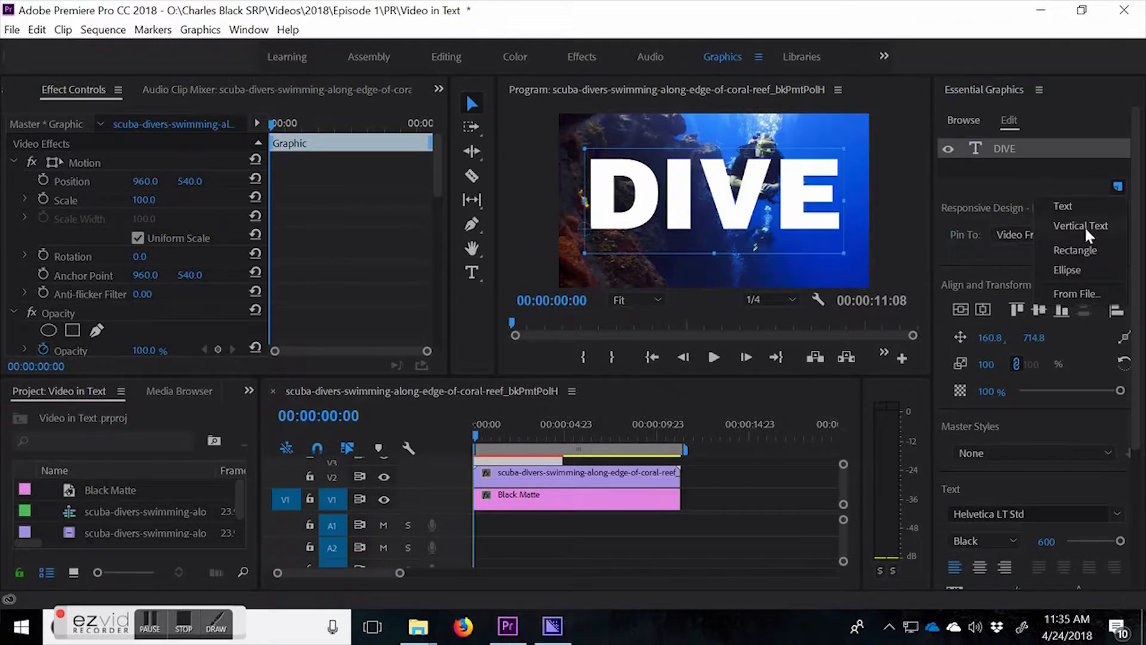
pyautogui.click(1074, 255)
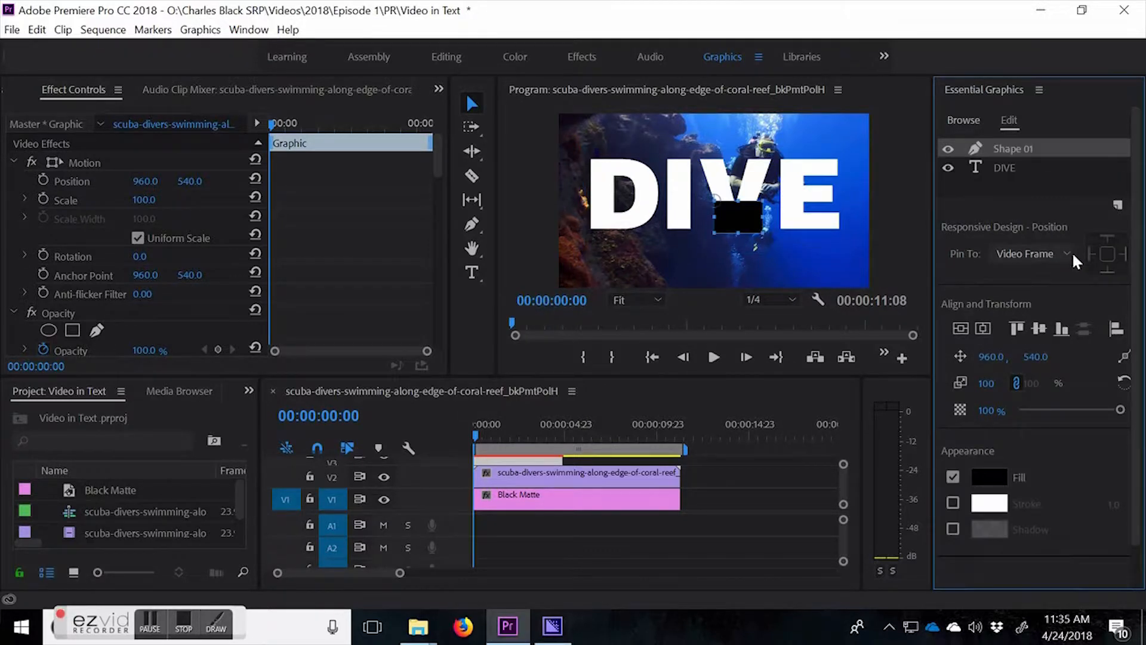
pyautogui.click(992, 480)
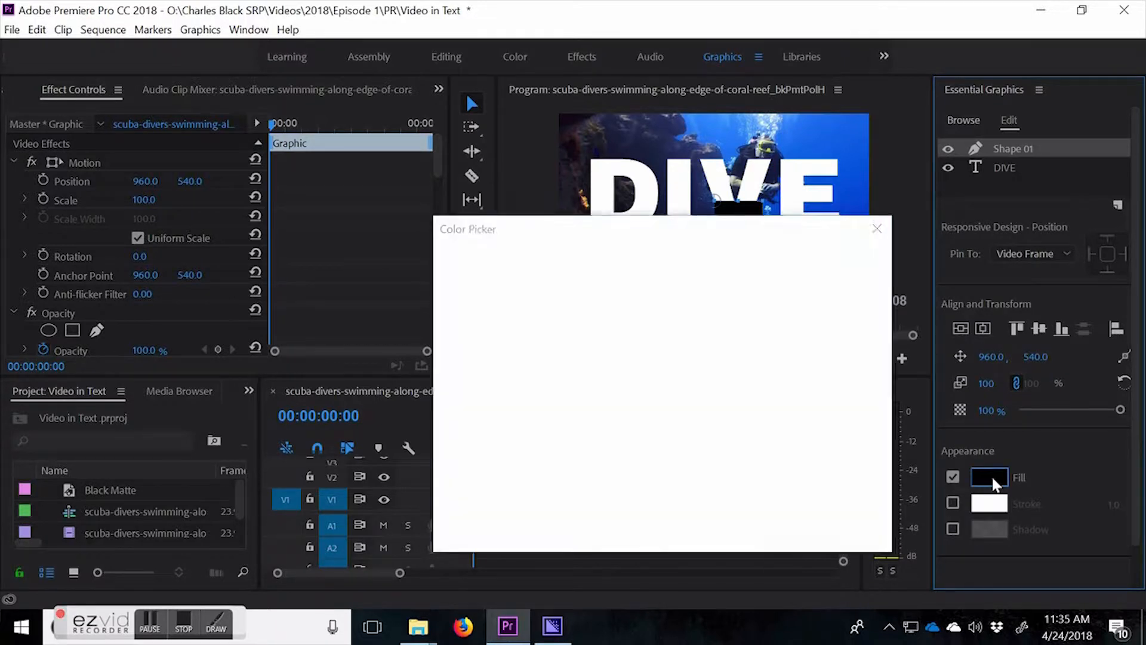
pyautogui.click(844, 263)
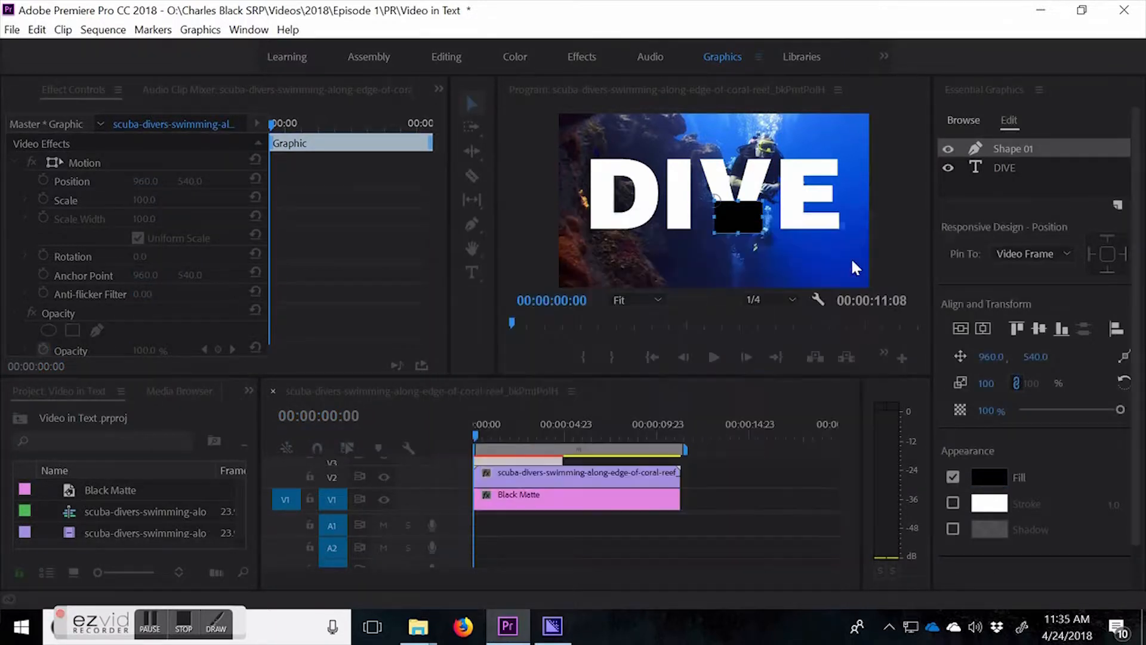
# - Enlarge the black rectangle to cover the whole frame and move its layer below the DIVE text
pyautogui.moveTo(755, 203); pyautogui.dragTo(892, 102)
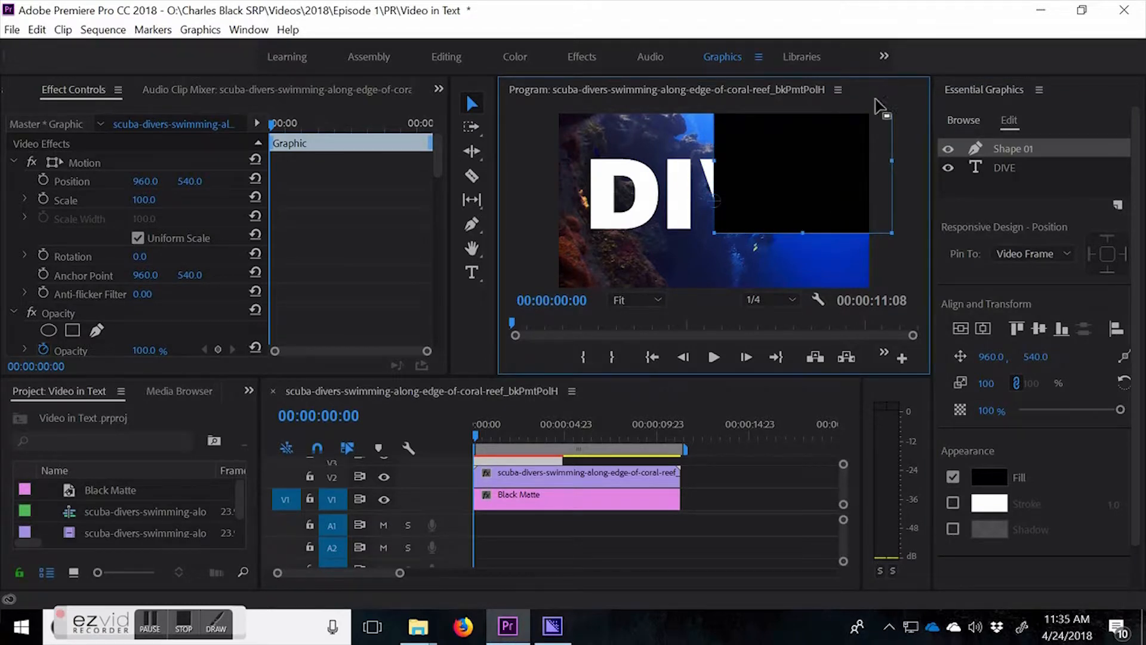
pyautogui.moveTo(561, 301); pyautogui.dragTo(526, 323)
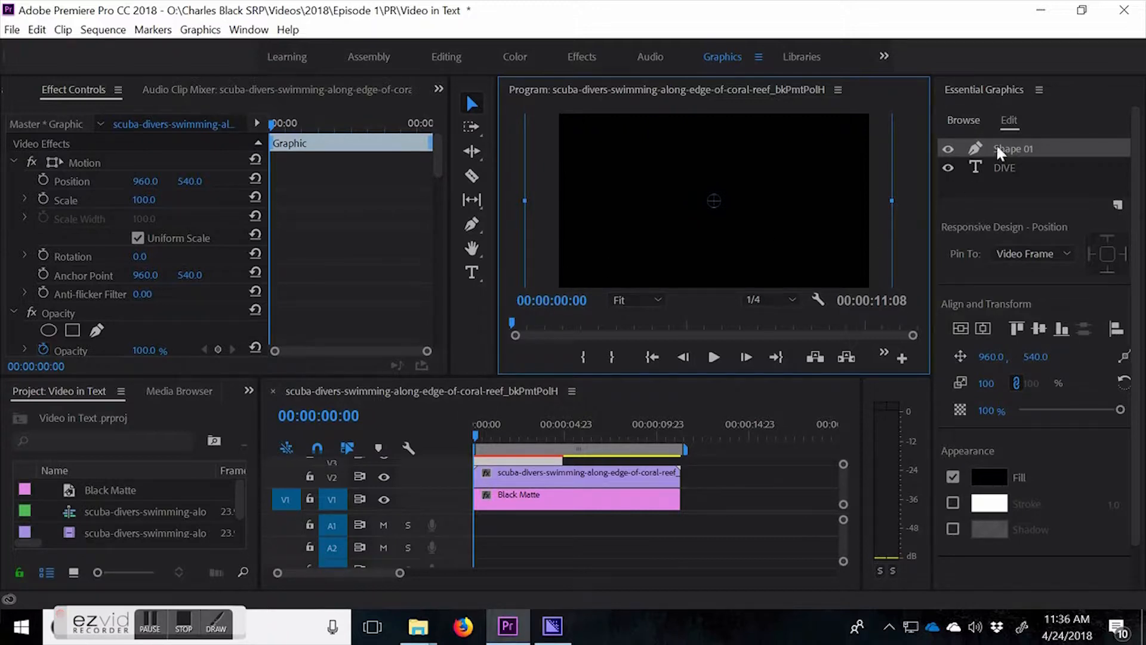
pyautogui.moveTo(1007, 150); pyautogui.dragTo(1005, 189)
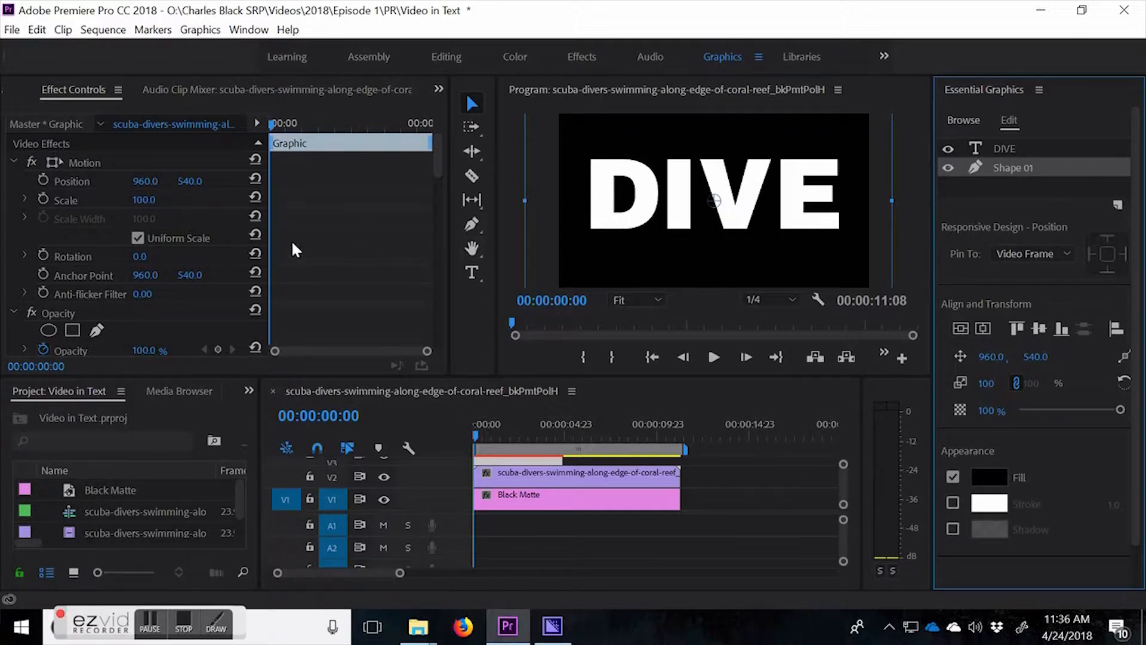
# - Set the graphic's opacity blend mode to Multiply
pyautogui.click(75, 88)
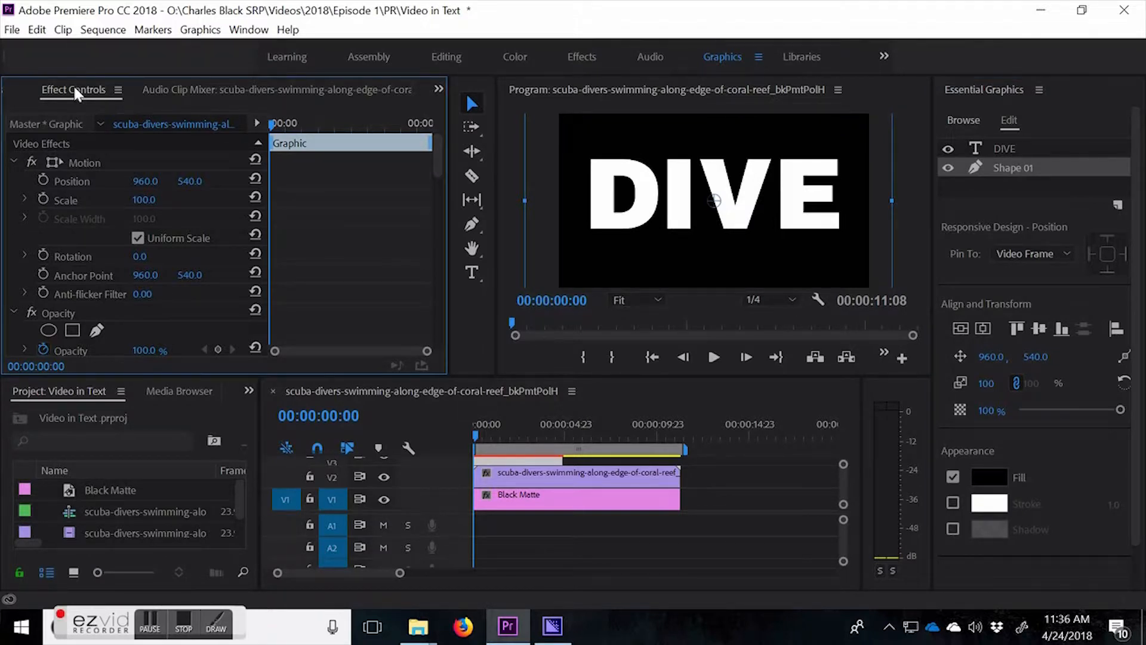
pyautogui.scroll(-5, 230, 255)
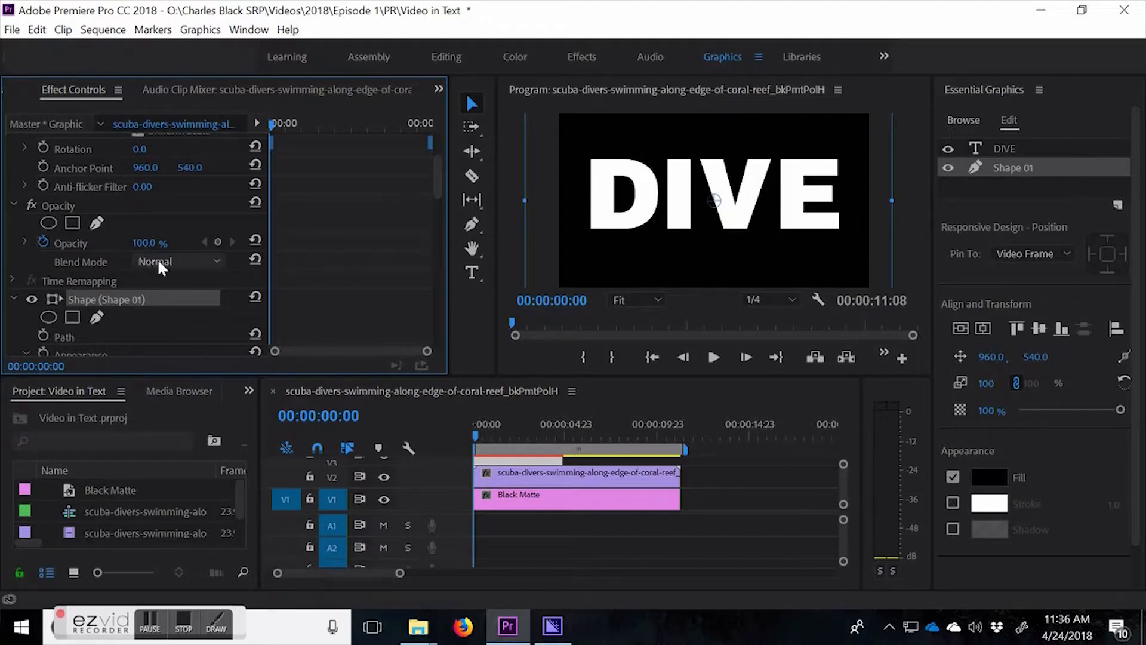
pyautogui.click(159, 263)
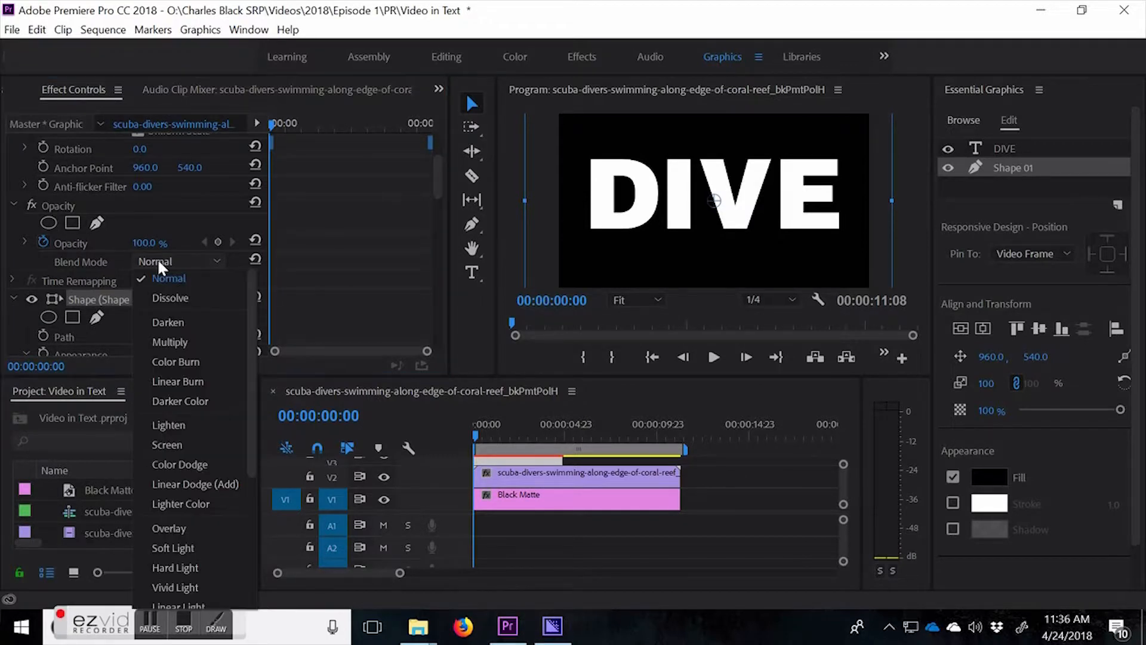
pyautogui.click(153, 340)
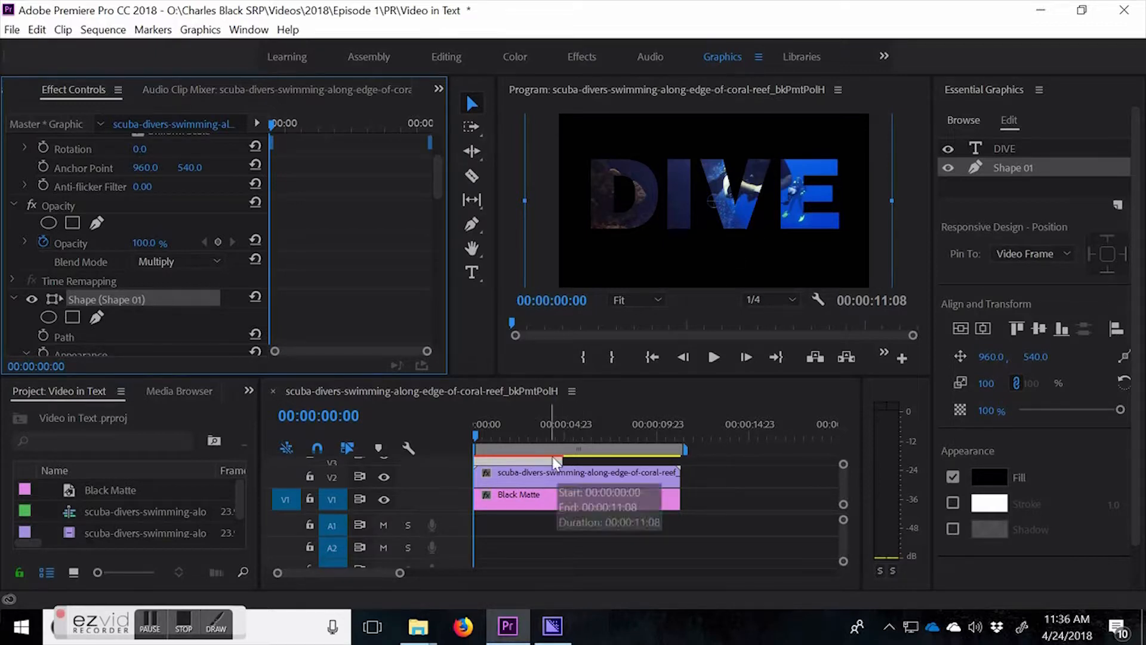
# - Extend the graphic clip to the end of the scuba clip and scrub the sequence to 00:00:04:02
pyautogui.moveTo(560, 459); pyautogui.dragTo(681, 457)
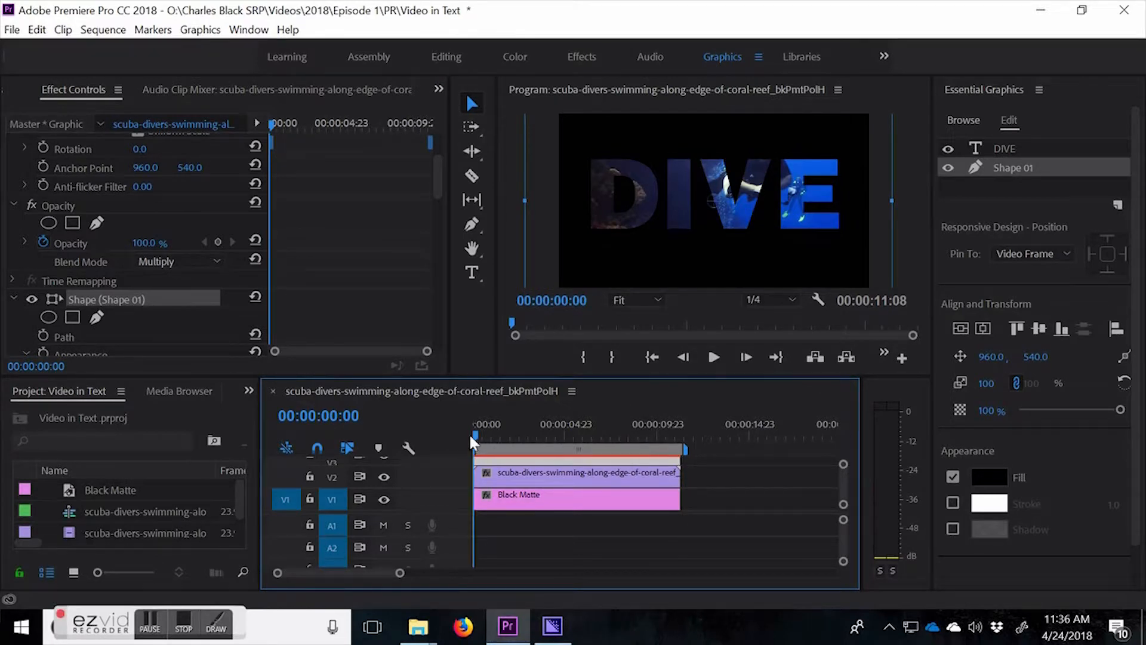
pyautogui.moveTo(475, 437); pyautogui.dragTo(550, 436)
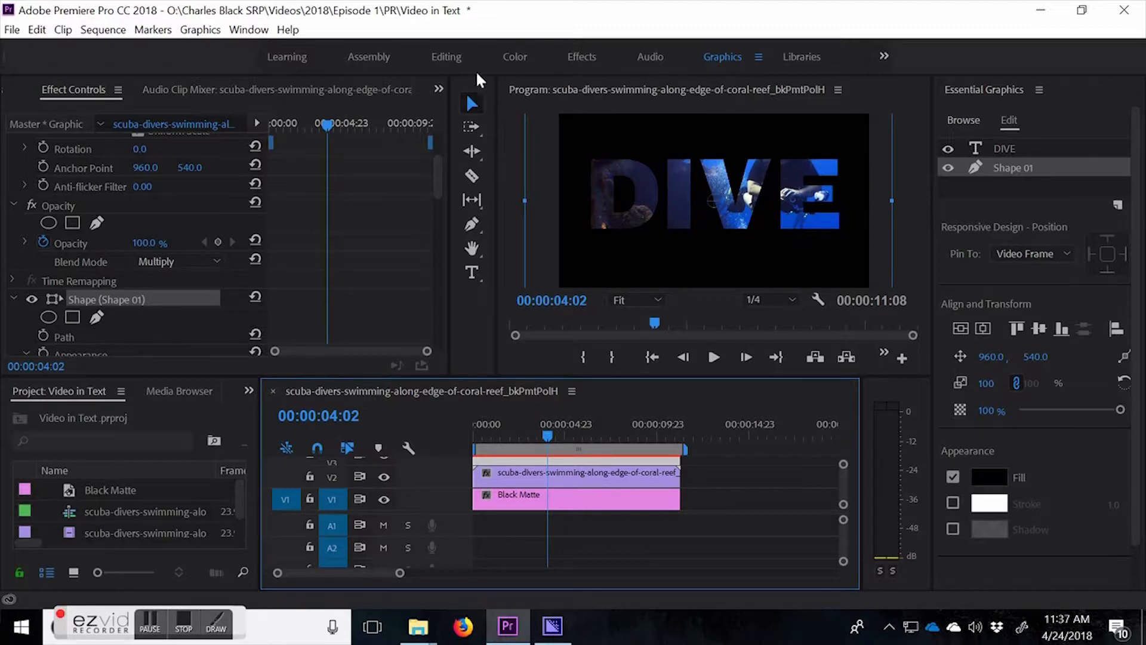
# - Switch to the Editing workspace and apply a Cross Dissolve to the start of the scuba clip on V2
pyautogui.click(445, 58)
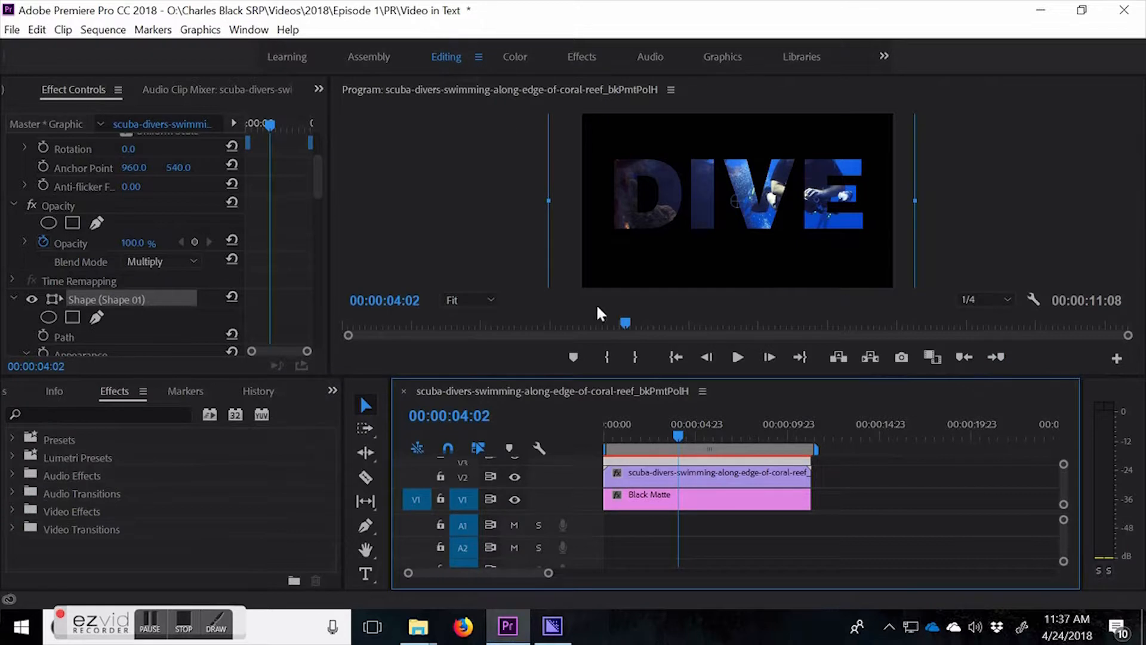
pyautogui.click(676, 471)
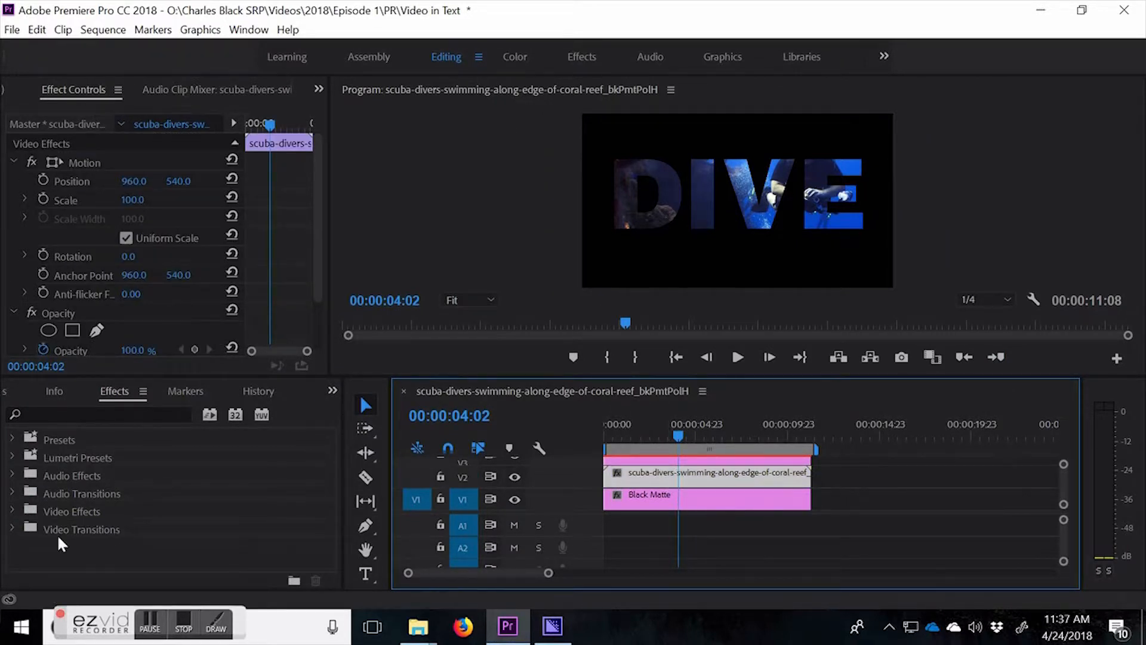
pyautogui.click(10, 529)
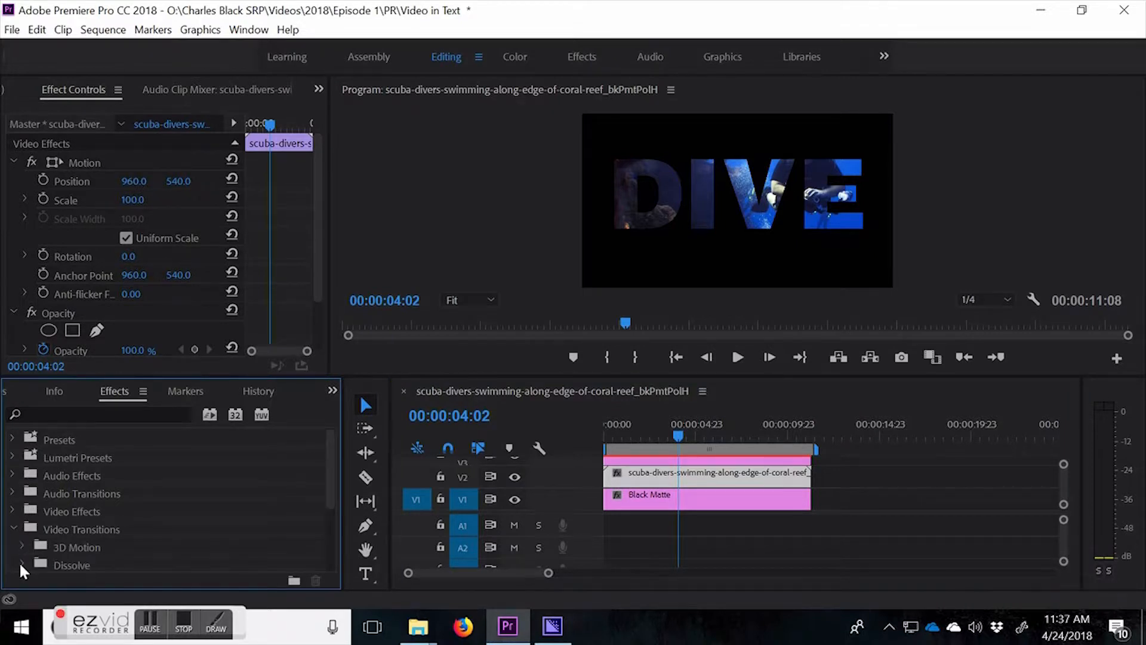
pyautogui.scroll(-2, 36, 534)
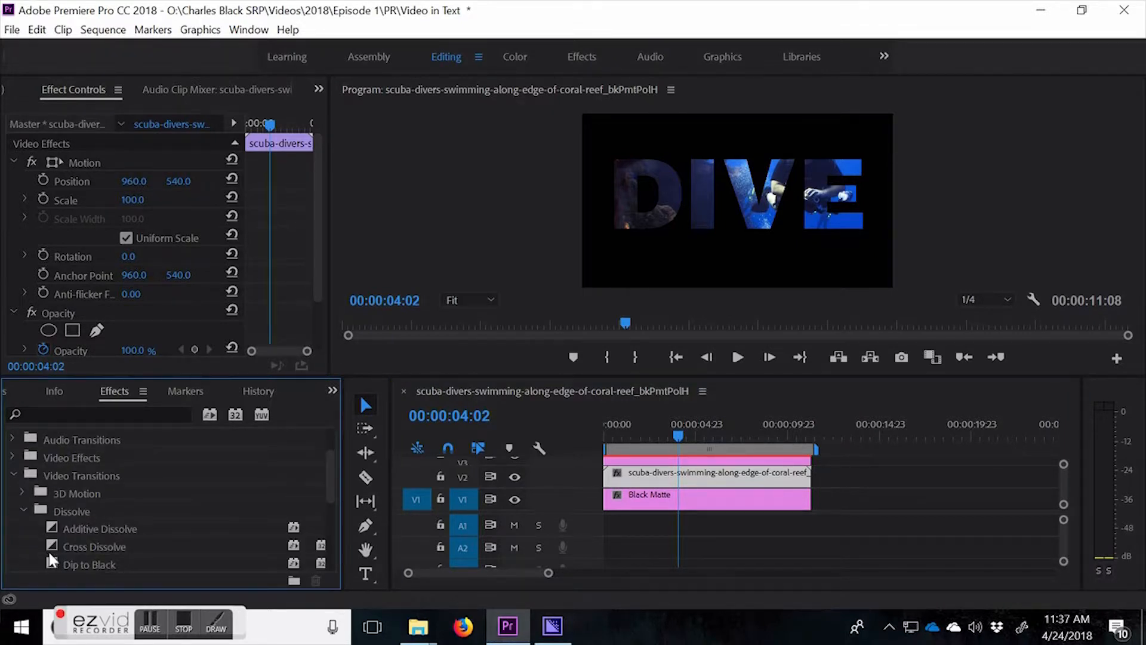
pyautogui.moveTo(66, 547); pyautogui.dragTo(618, 477)
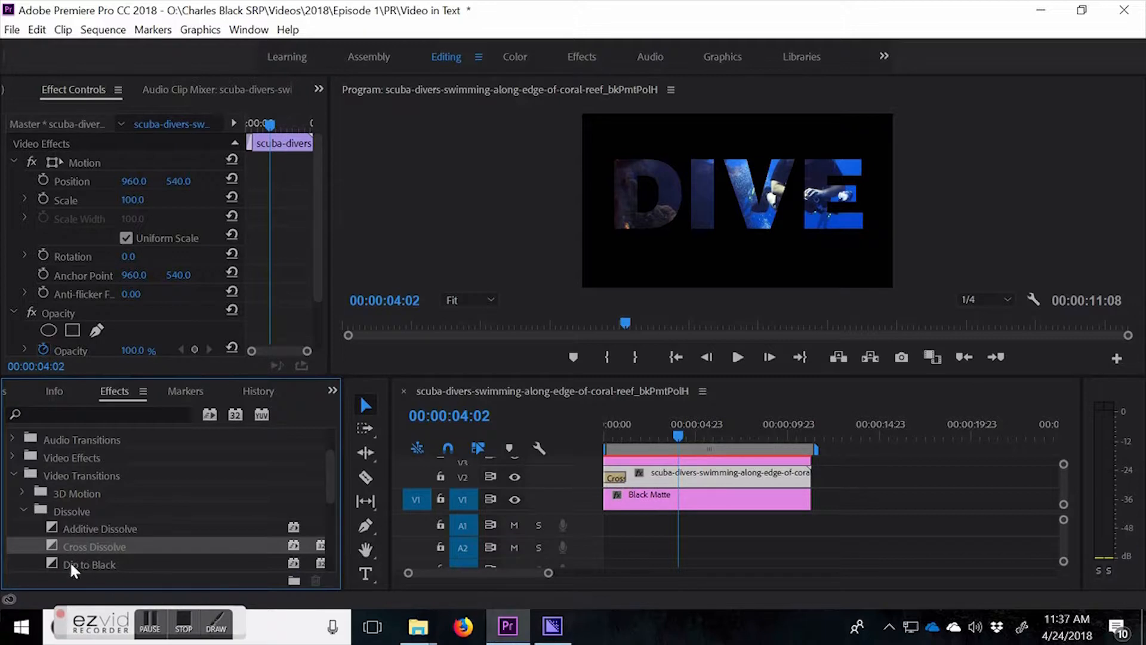
# - Apply a Cross Dissolve to the end of the scuba clip on V2
pyautogui.moveTo(60, 546); pyautogui.dragTo(805, 475)
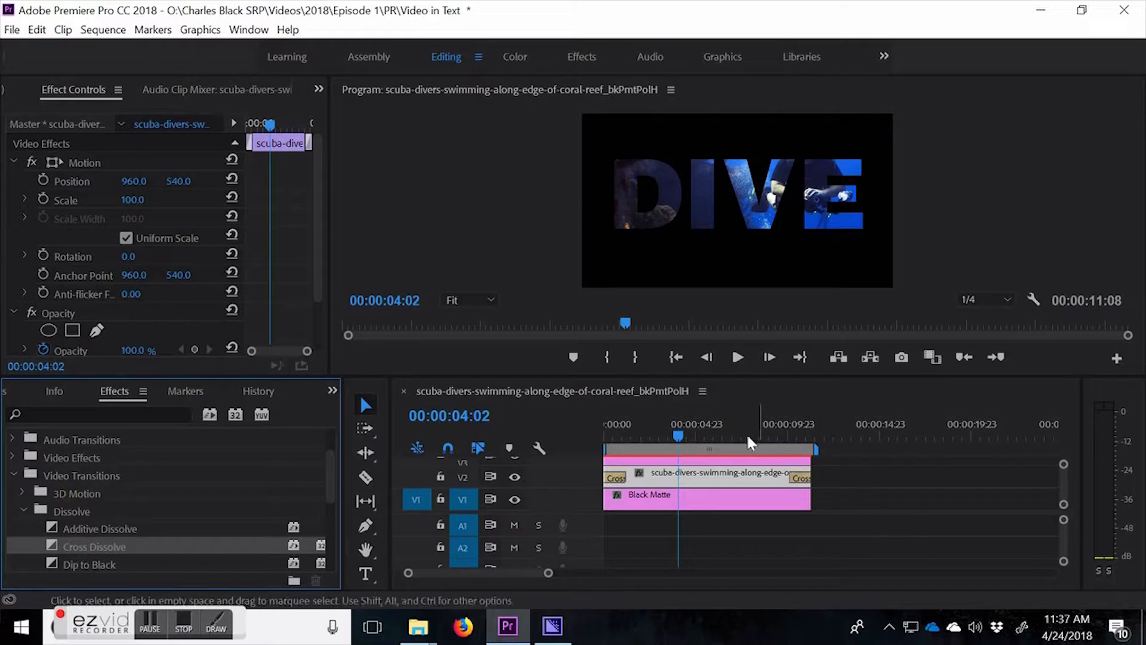
# - Hide the Black Matte track V1, scrub from the sequence start to 00:00:04:04 to inspect the dissolve, and show the track again
pyautogui.click(514, 499)
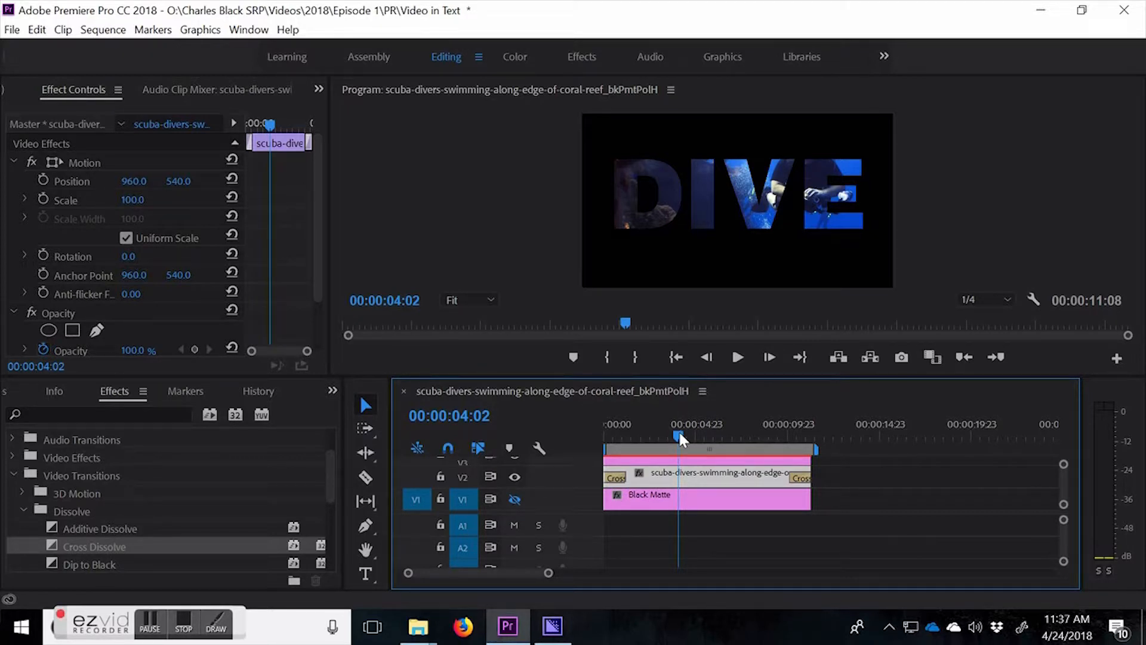
pyautogui.moveTo(680, 439); pyautogui.dragTo(607, 436)
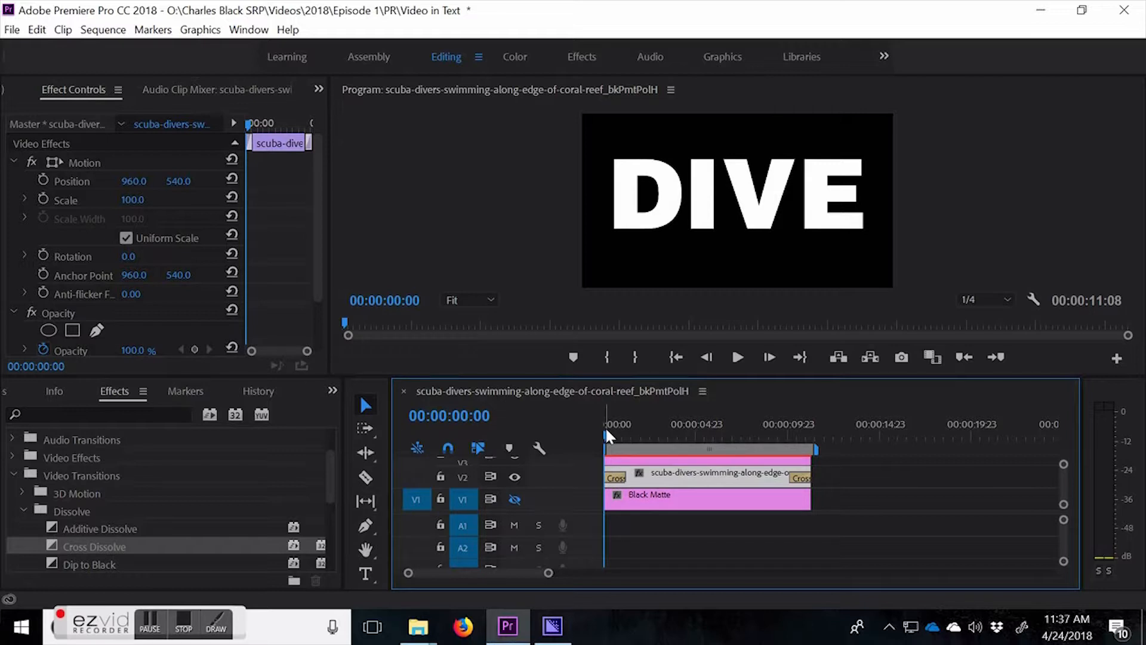
pyautogui.moveTo(608, 436); pyautogui.dragTo(680, 438)
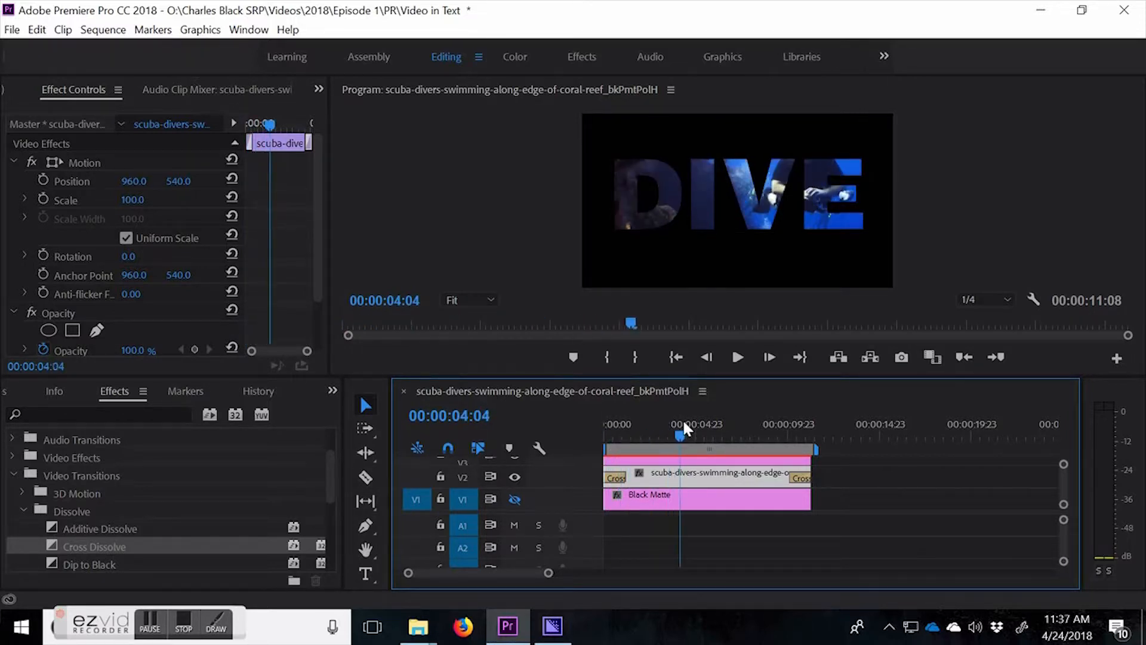
pyautogui.click(631, 506)
pyautogui.click(514, 499)
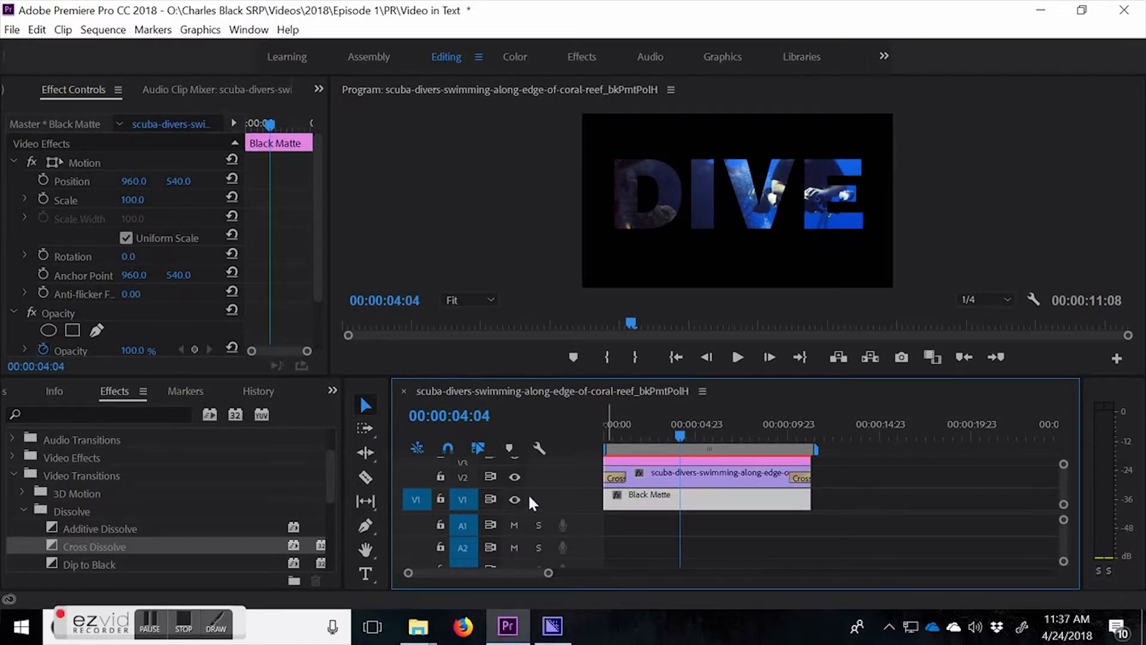
# - Add a Scale keyframe at the start of the DIVE graphic clip on V3 and give it Ease Out interpolation
pyautogui.moveTo(679, 438)
pyautogui.mouseDown()
pyautogui.moveTo(601, 441)
pyautogui.moveTo(809, 427)
pyautogui.moveTo(694, 451)
pyautogui.mouseUp()
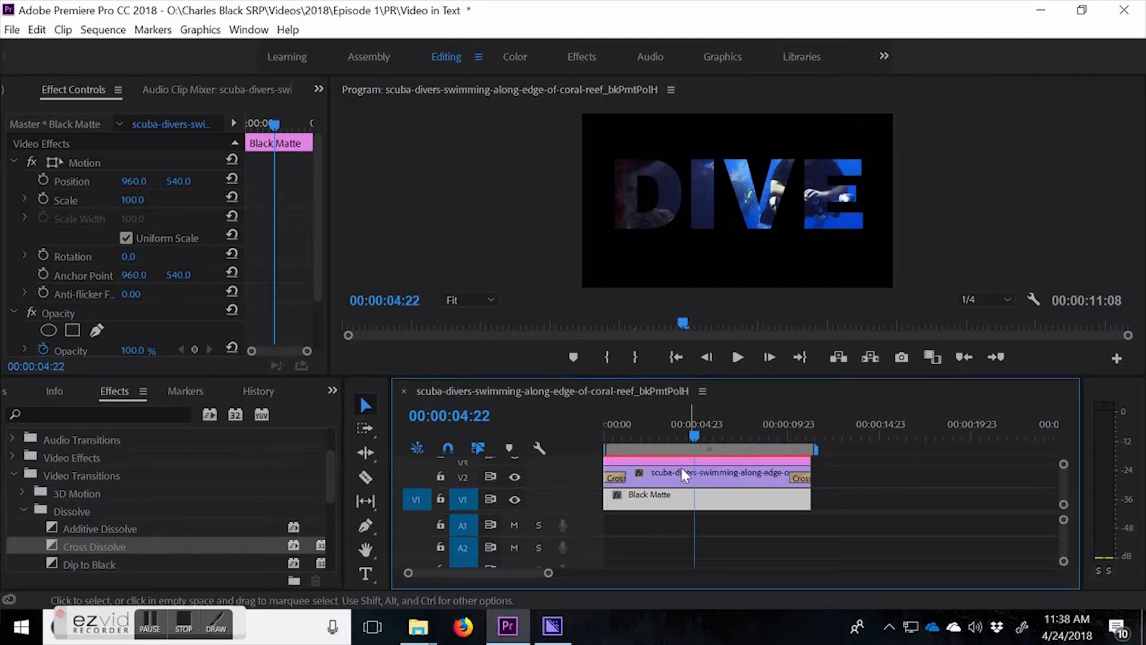
pyautogui.click(653, 464)
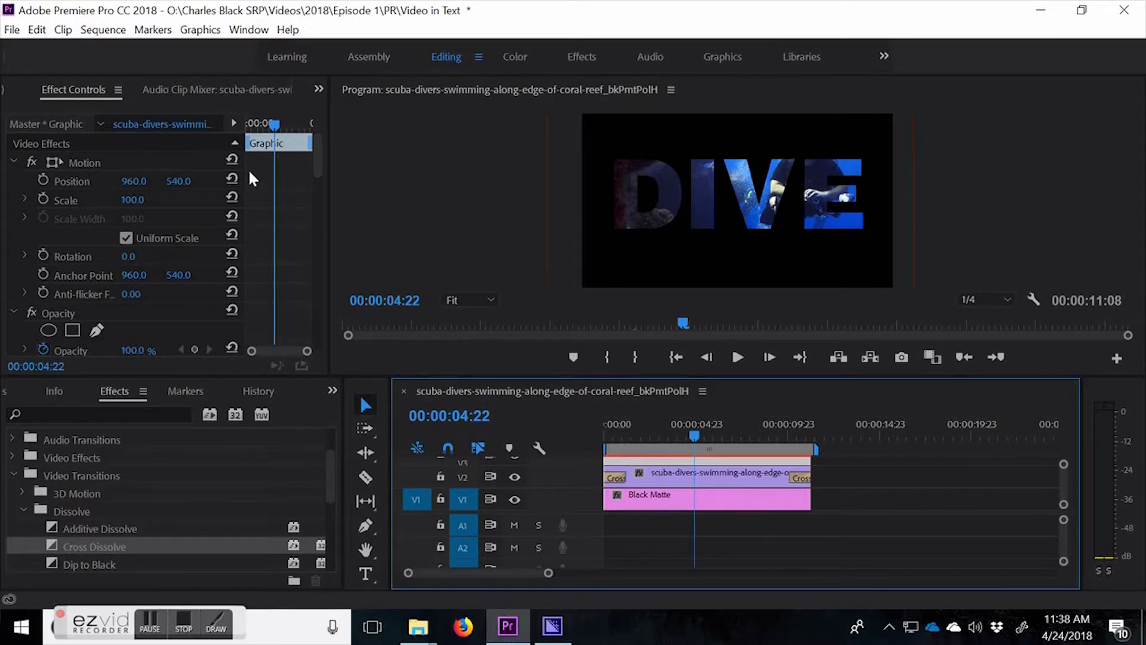
pyautogui.click(43, 199)
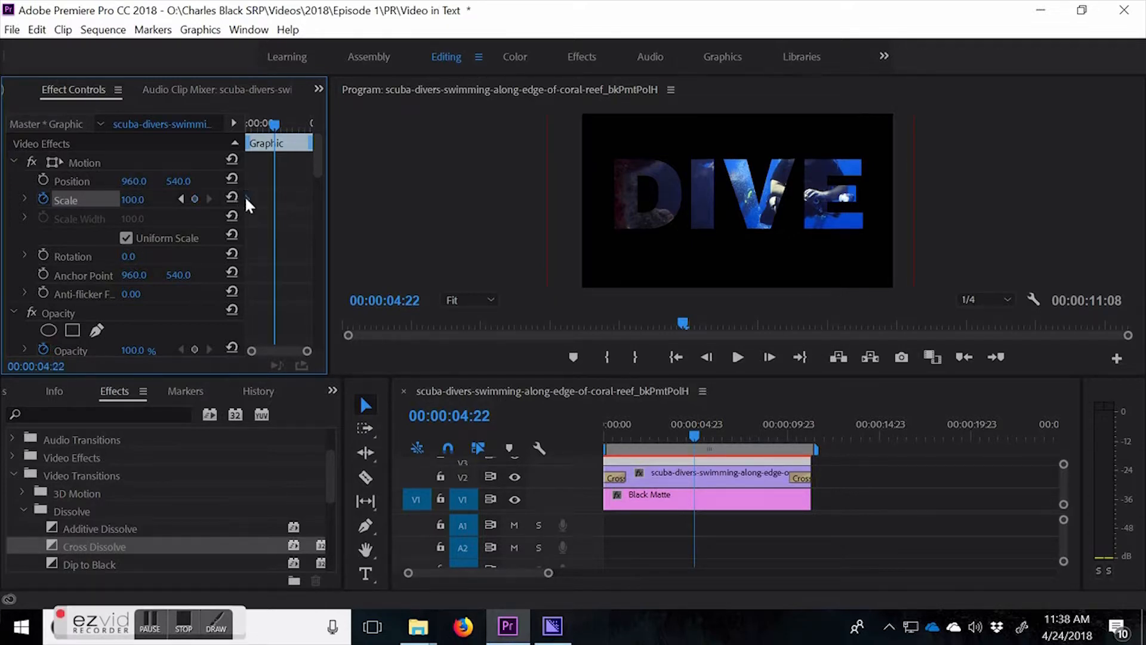
pyautogui.rightClick(246, 197)
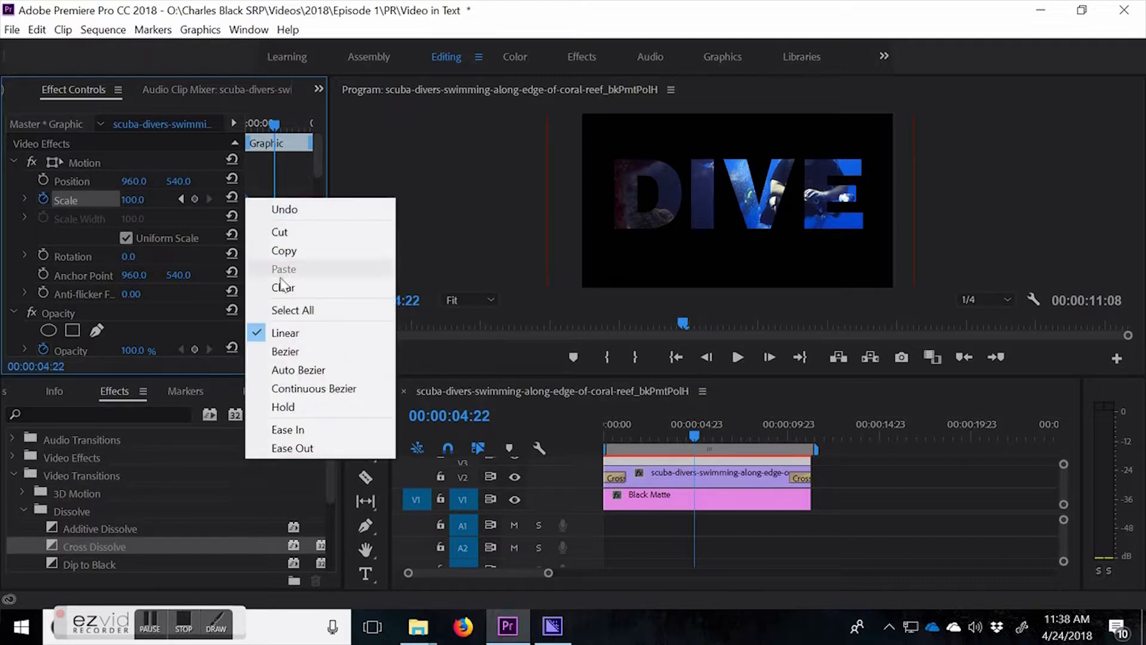
pyautogui.click(279, 443)
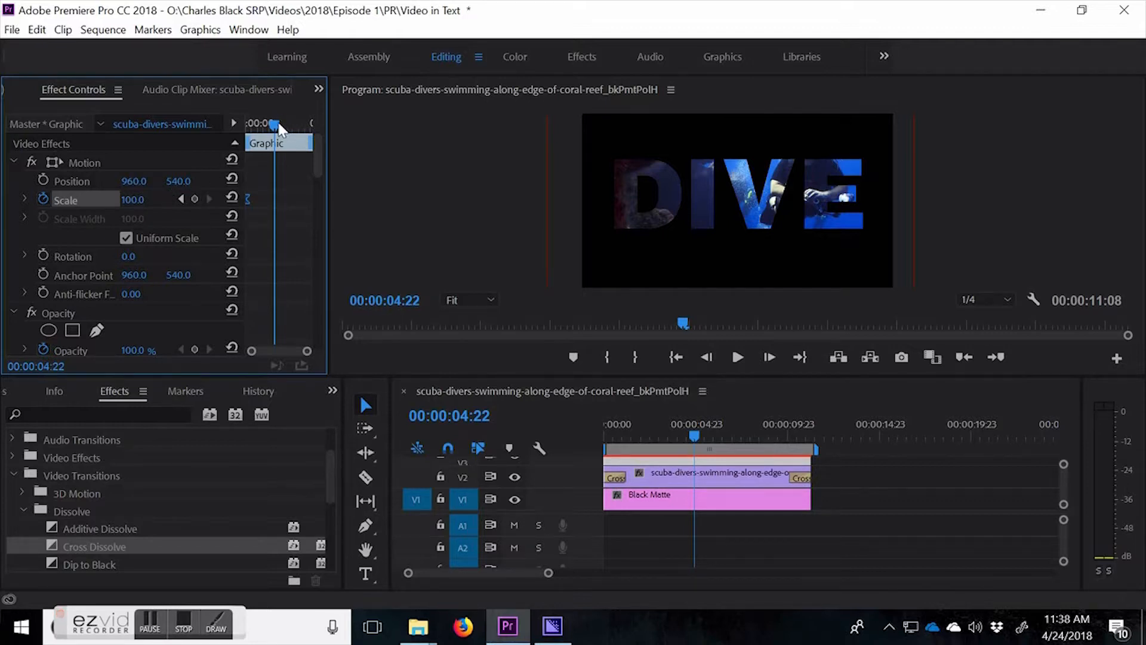
# - Set the DIVE graphic's Scale to 110 at 00:00:05:21 as a second keyframe
pyautogui.moveTo(276, 125)
pyautogui.mouseDown()
pyautogui.moveTo(288, 125)
pyautogui.moveTo(283, 133)
pyautogui.mouseUp()
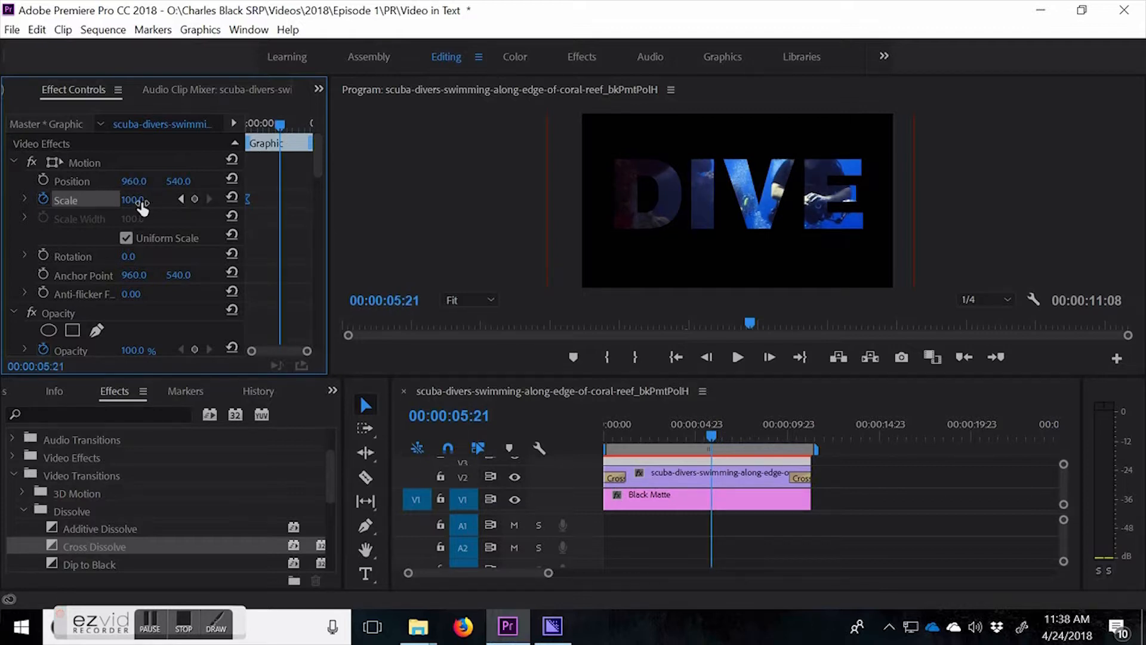
pyautogui.click(144, 198)
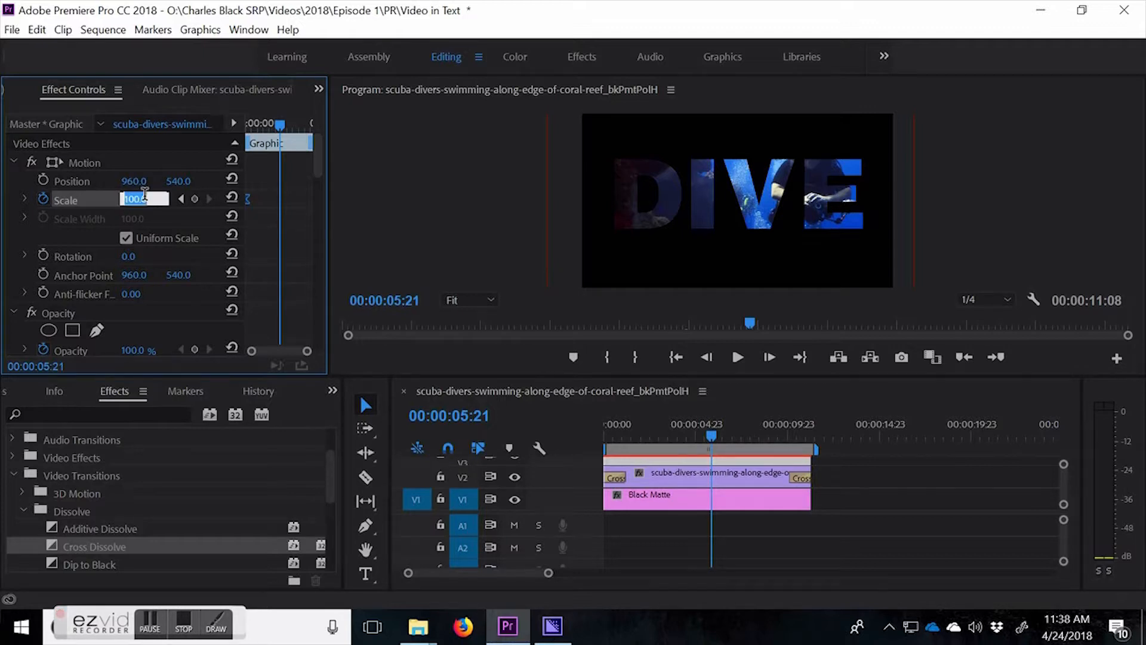
pyautogui.write('110')
pyautogui.press('Return')
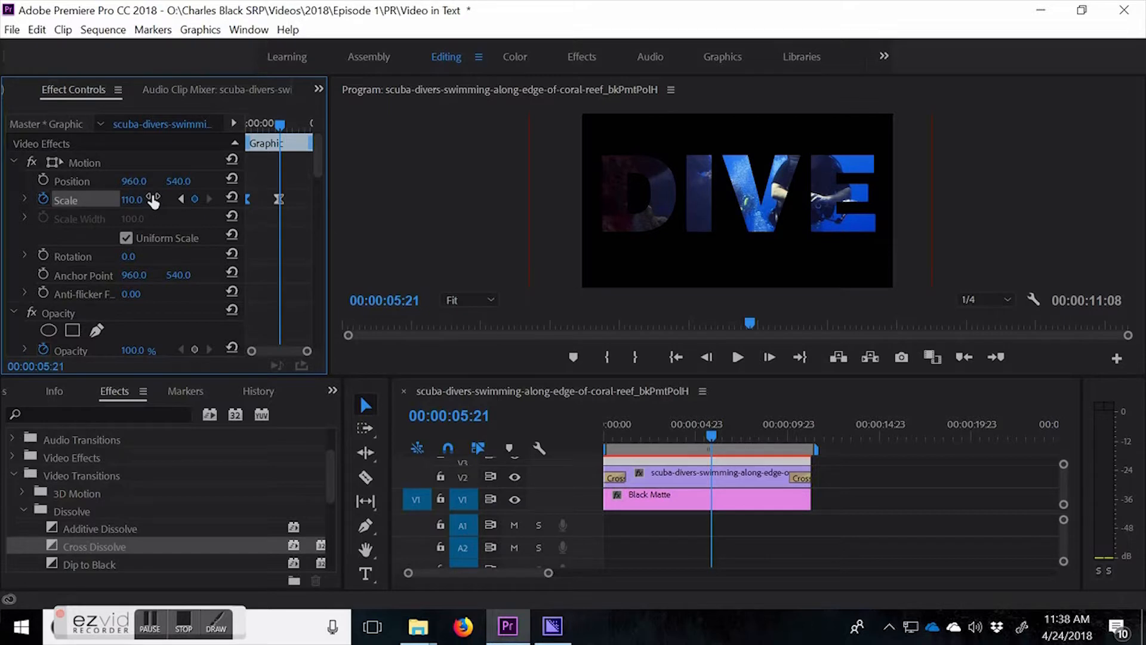
# - Apply Ease Out to the second Scale keyframe and move it to the end of the graphic clip
pyautogui.rightClick(277, 198)
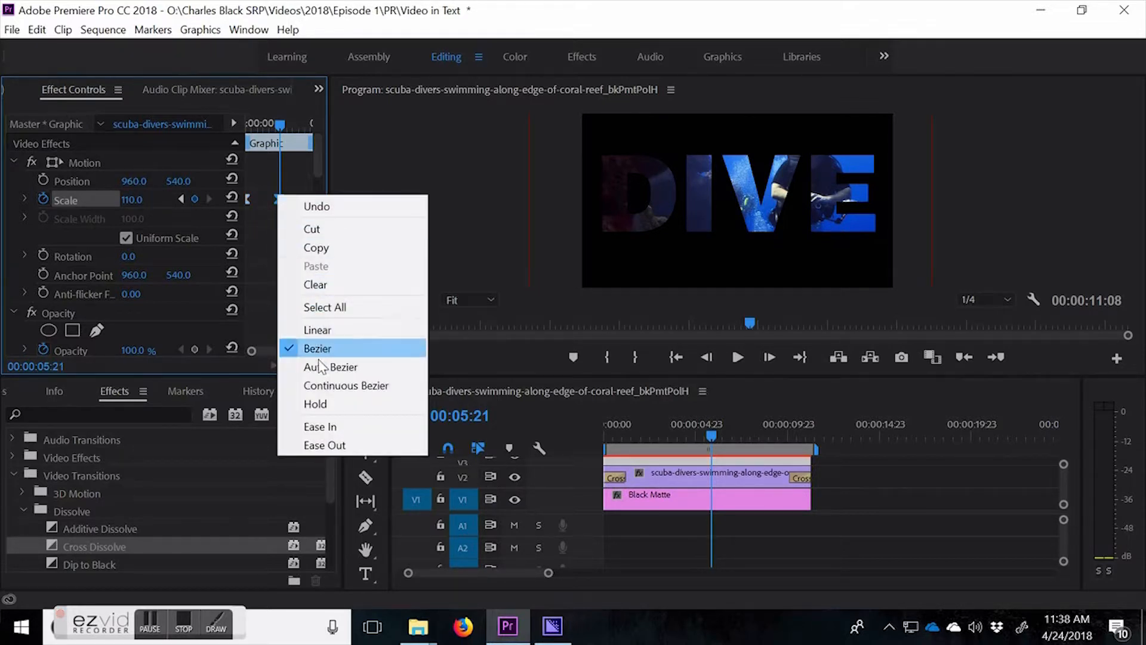
pyautogui.click(305, 445)
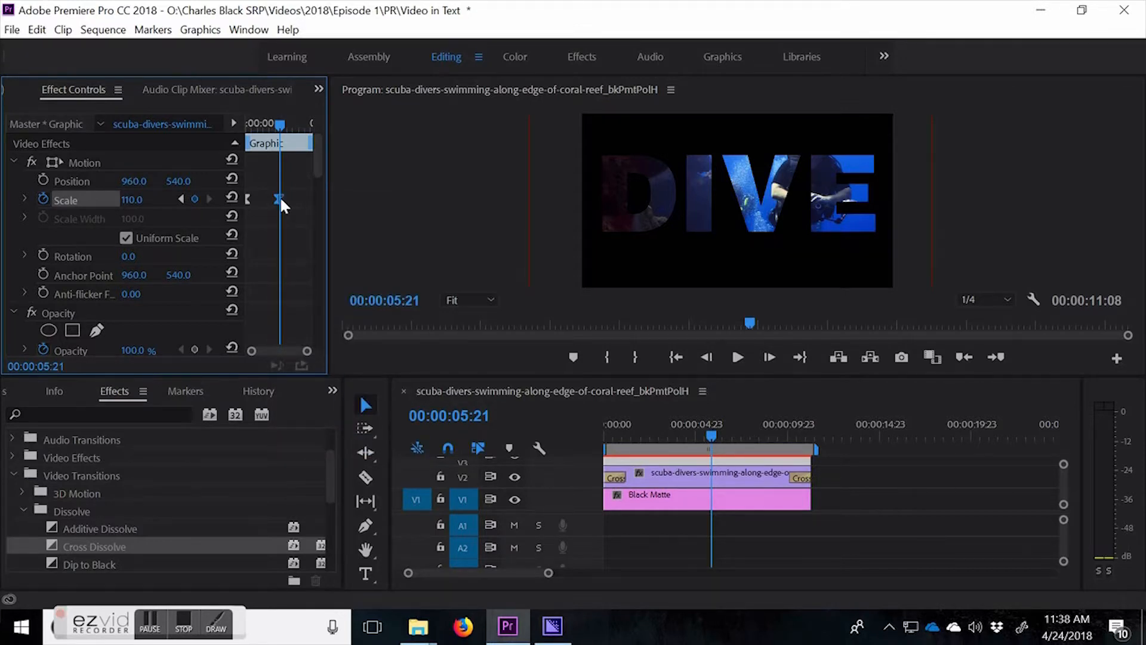
pyautogui.moveTo(276, 199); pyautogui.dragTo(310, 199)
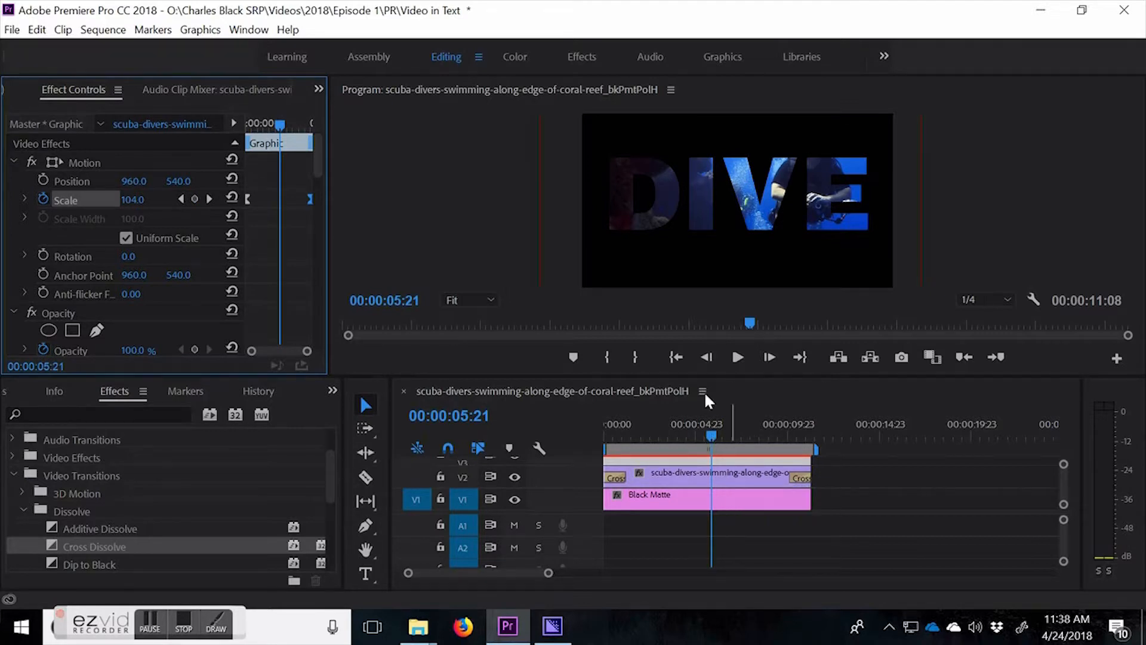
# - Review the title's slow zoom up to 00:00:05:19 in an enlarged preview, and restore the timeline's height
pyautogui.moveTo(696, 376); pyautogui.dragTo(700, 461)
pyautogui.moveTo(711, 526); pyautogui.dragTo(633, 530)
pyautogui.press('space')
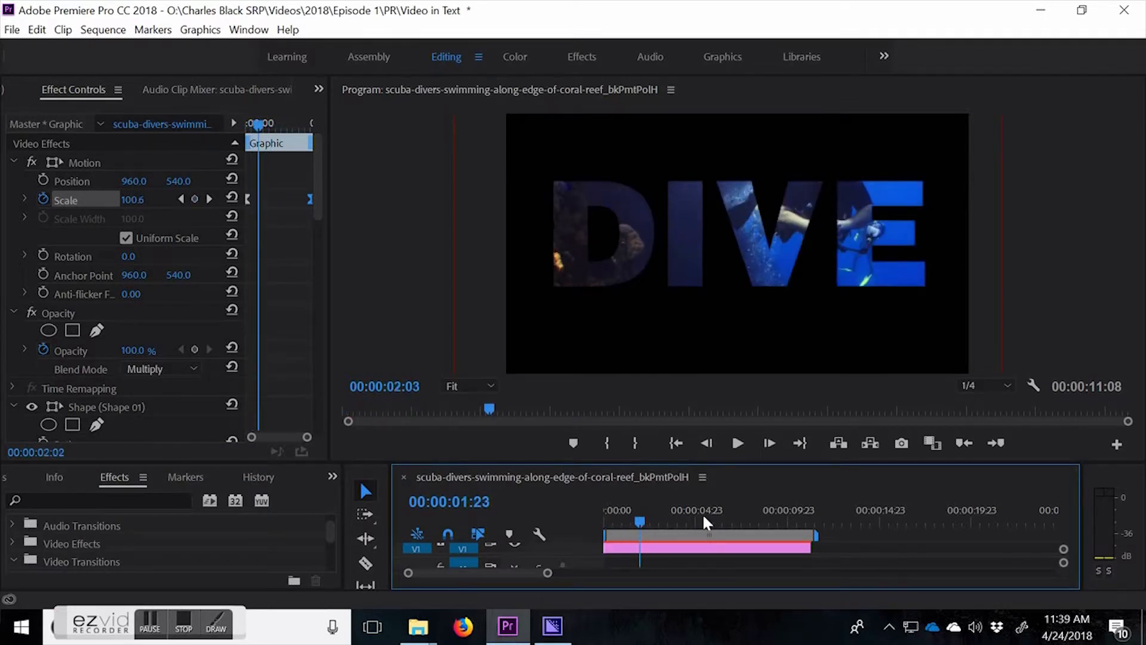
pyautogui.moveTo(707, 523)
pyautogui.mouseDown()
pyautogui.moveTo(817, 520)
pyautogui.moveTo(709, 527)
pyautogui.mouseUp()
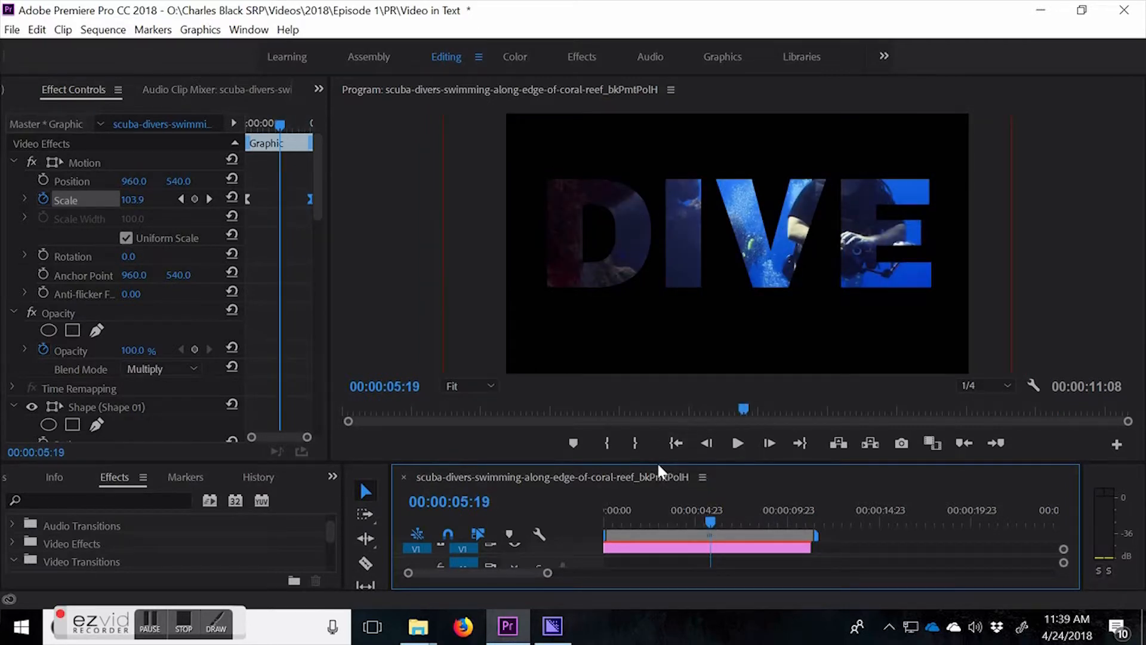
pyautogui.moveTo(664, 462); pyautogui.dragTo(676, 355)
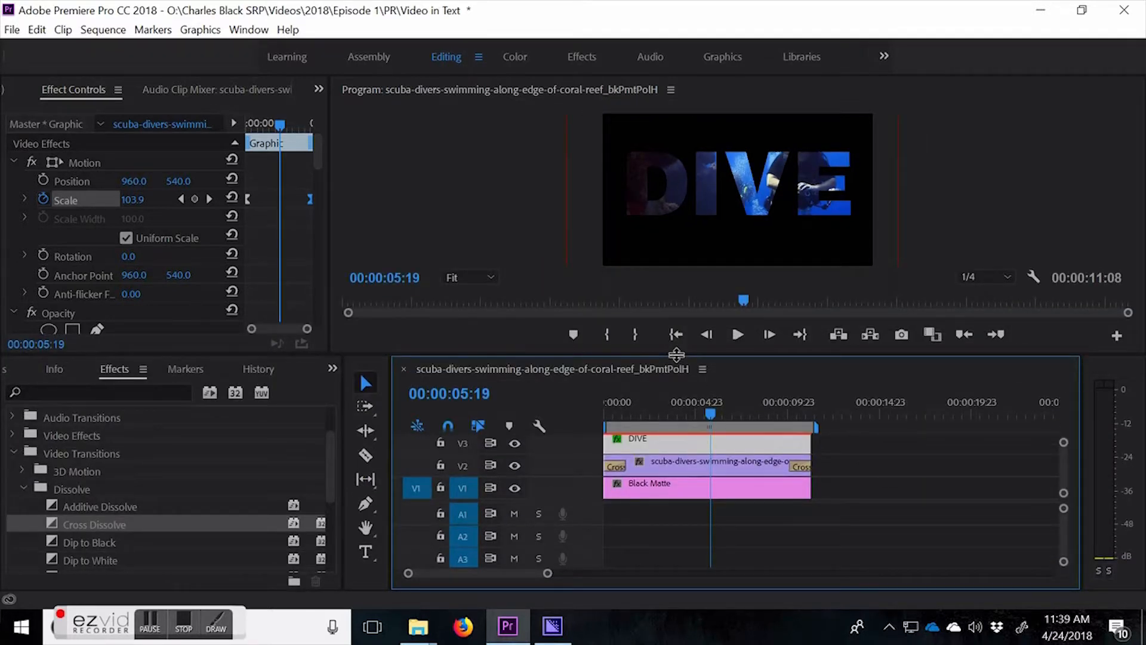
# - Select the scuba clip and place the playhead at 00:00:01:11, five frames after 00:00:01:06 where the opening Cross Dissolve ends
pyautogui.moveTo(710, 413); pyautogui.dragTo(628, 421)
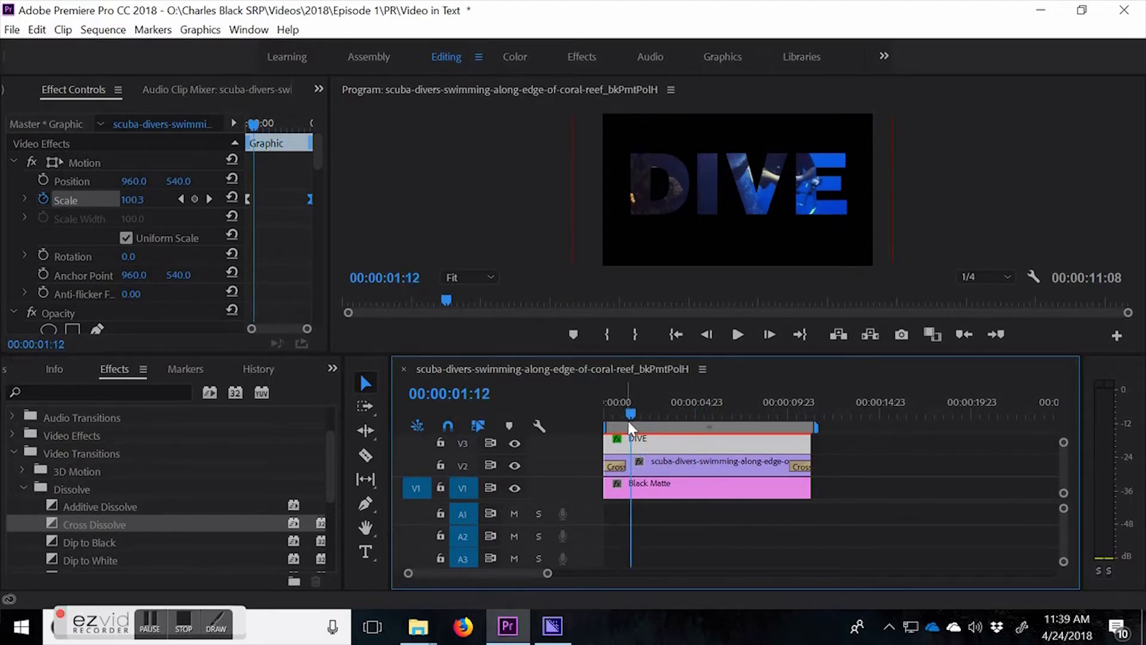
pyautogui.click(642, 468)
pyautogui.press('=')
pyautogui.press('=')
pyautogui.press('=')
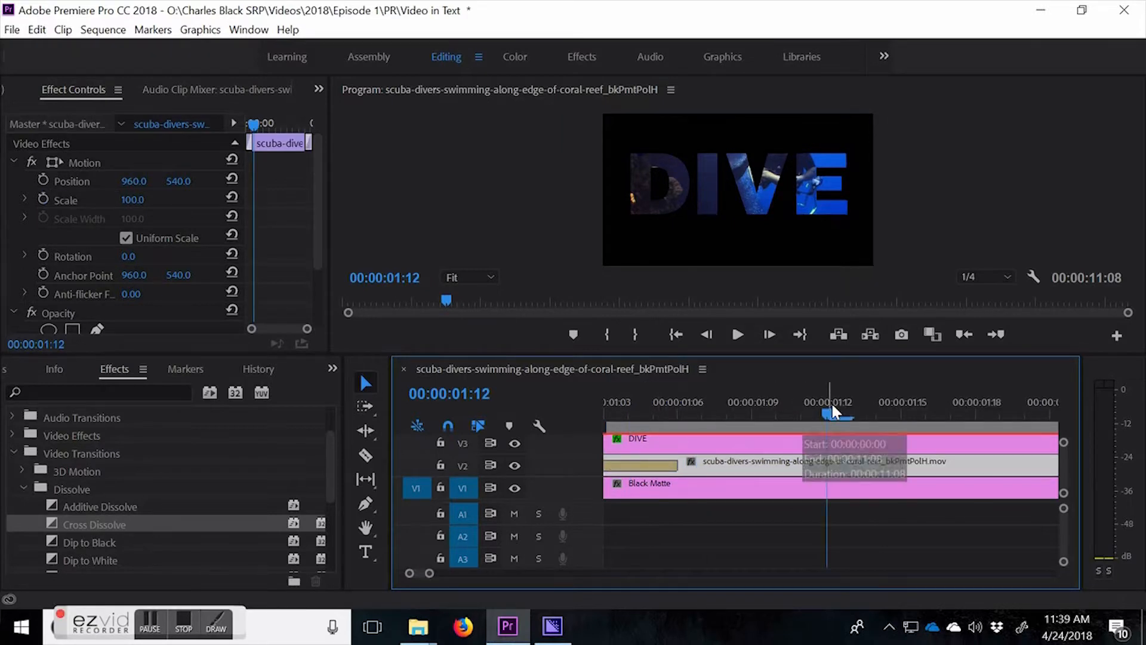
pyautogui.click(678, 413)
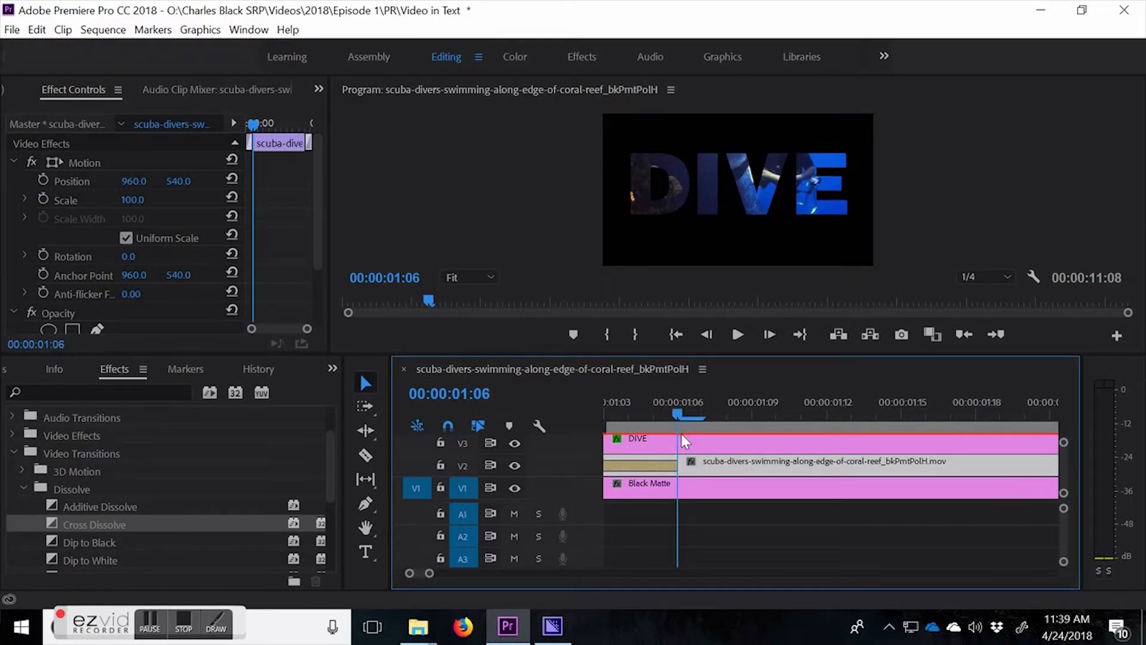
pyautogui.press('Right')
pyautogui.press('Right')
pyautogui.press('Right')
pyautogui.press('Right')
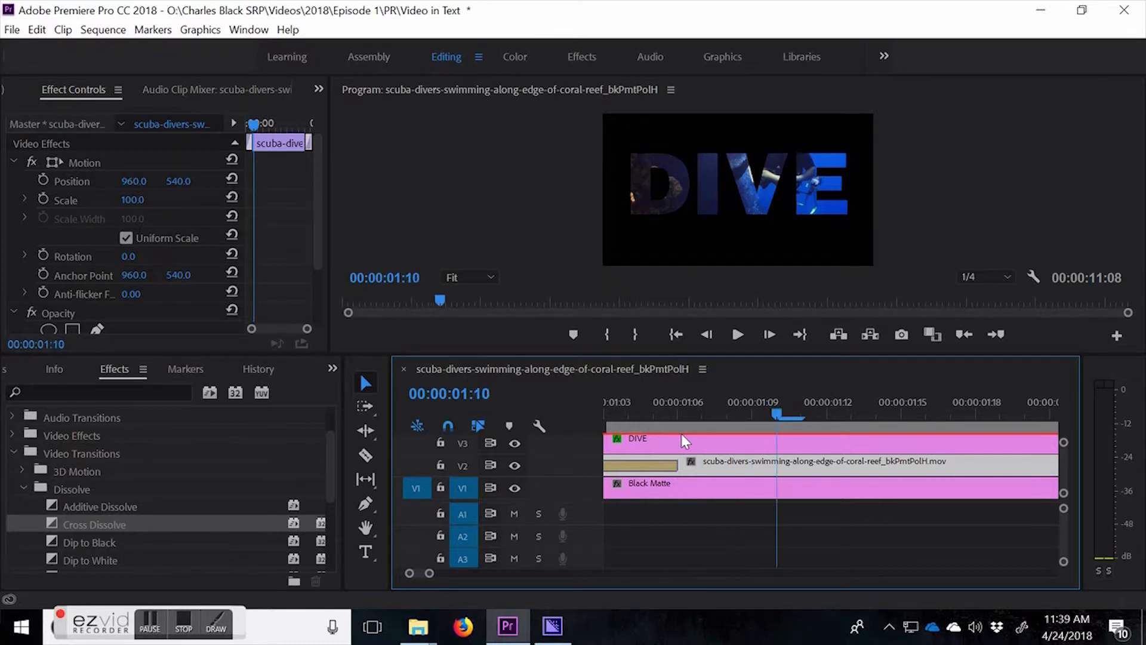
pyautogui.press('Right')
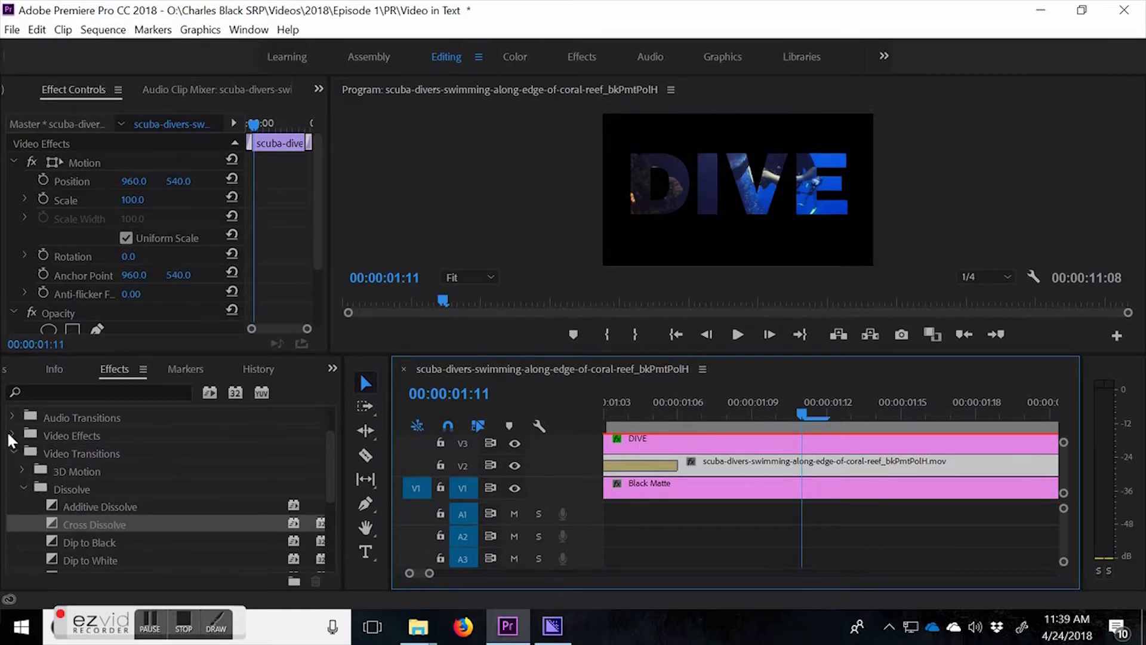
# - Apply the Gaussian Blur effect from Blur & Sharpen to the scuba clip on V2
pyautogui.scroll(1, 12, 441)
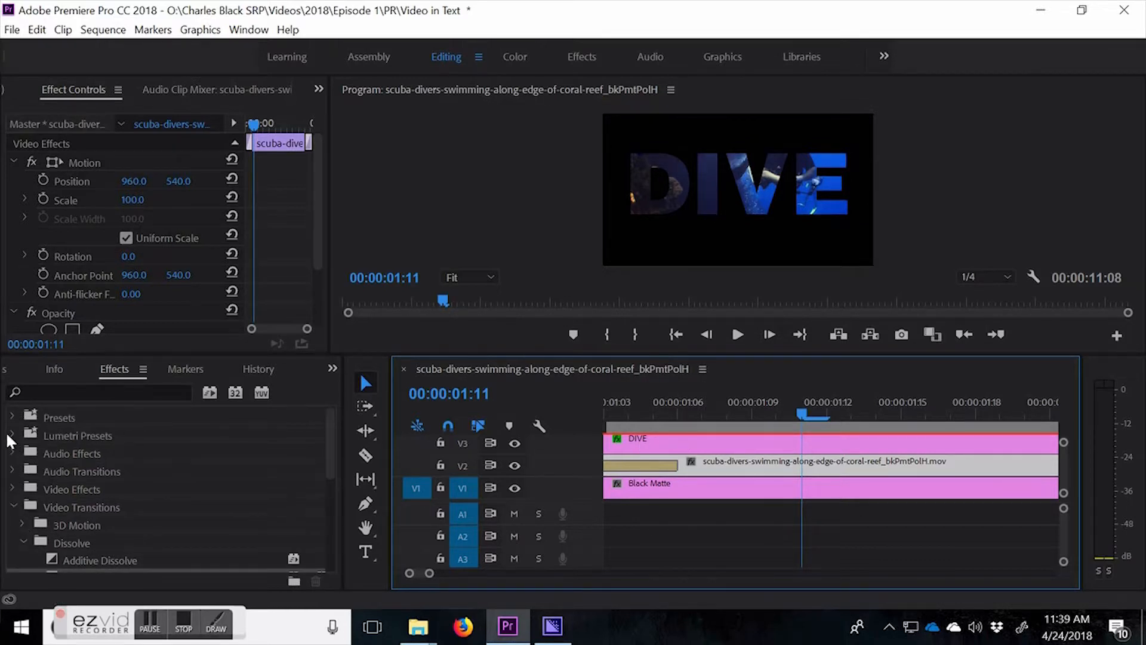
pyautogui.click(12, 489)
pyautogui.scroll(-1, 19, 495)
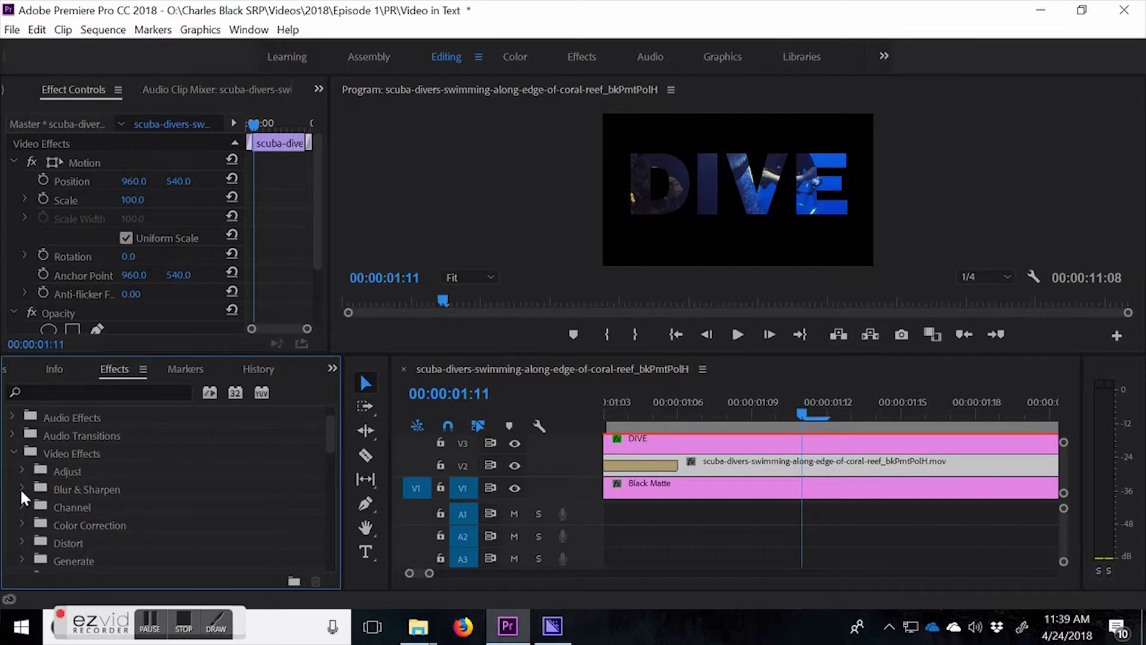
pyautogui.click(22, 489)
pyautogui.scroll(-1, 34, 525)
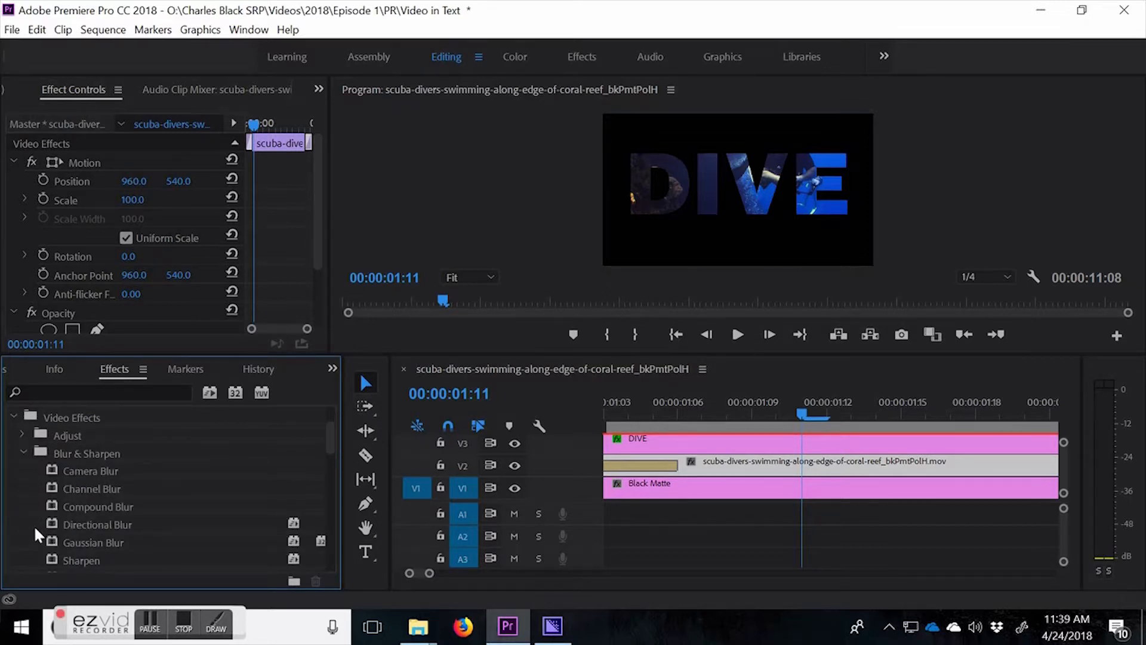
pyautogui.moveTo(62, 539); pyautogui.dragTo(733, 475)
pyautogui.scroll(-3, 279, 256)
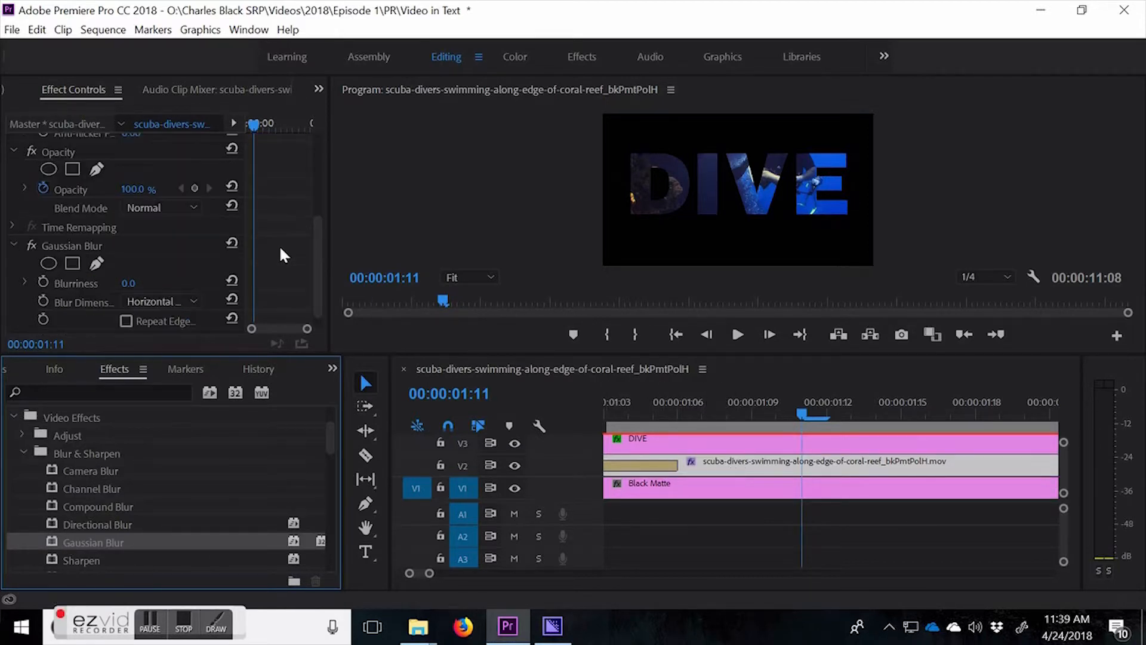
# - Add a Gaussian Blur Blurriness keyframe at 00:00:01:11 and set Blurriness to 75 at the start of the scuba clip
pyautogui.click(43, 280)
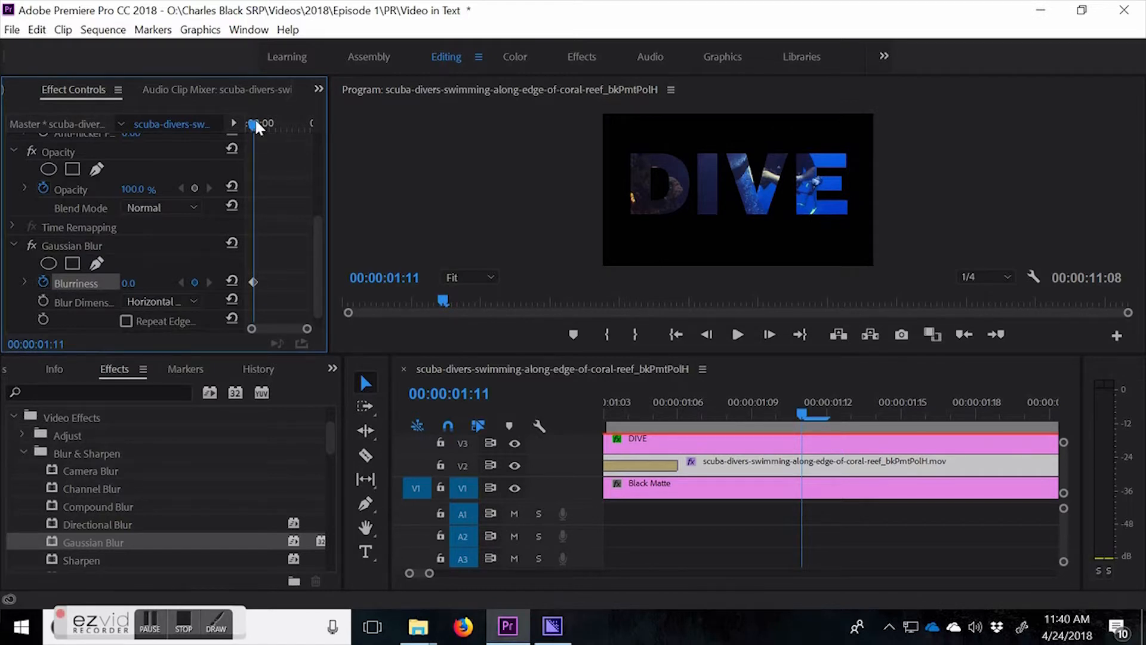
pyautogui.moveTo(255, 121); pyautogui.dragTo(246, 123)
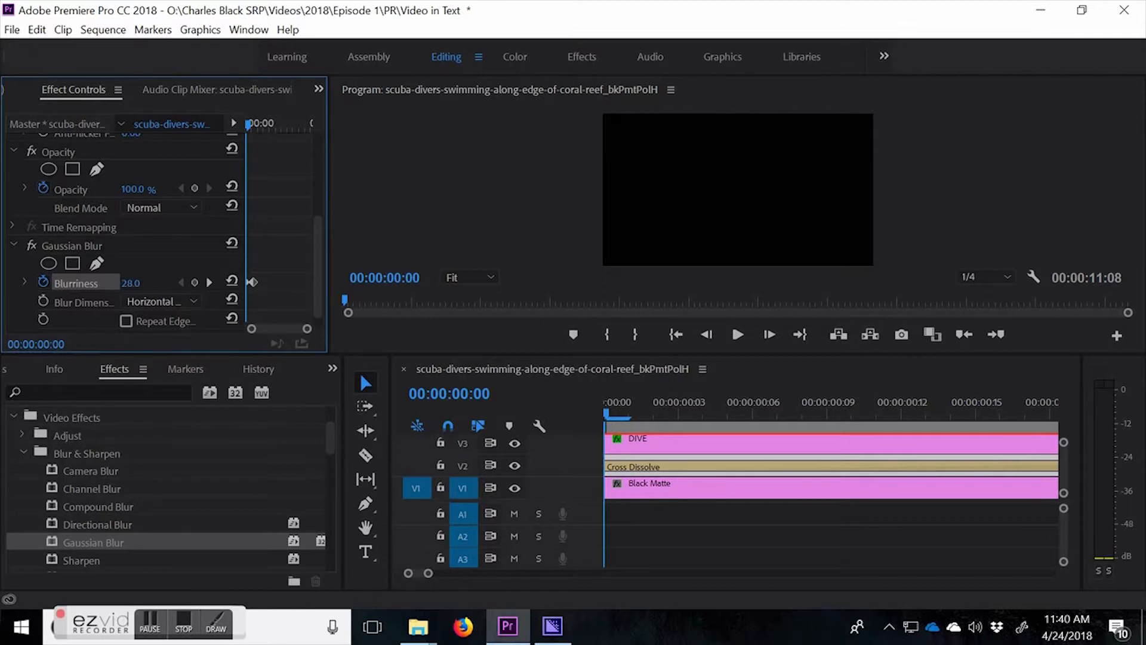
pyautogui.moveTo(138, 284); pyautogui.dragTo(130, 290)
pyautogui.click(130, 283)
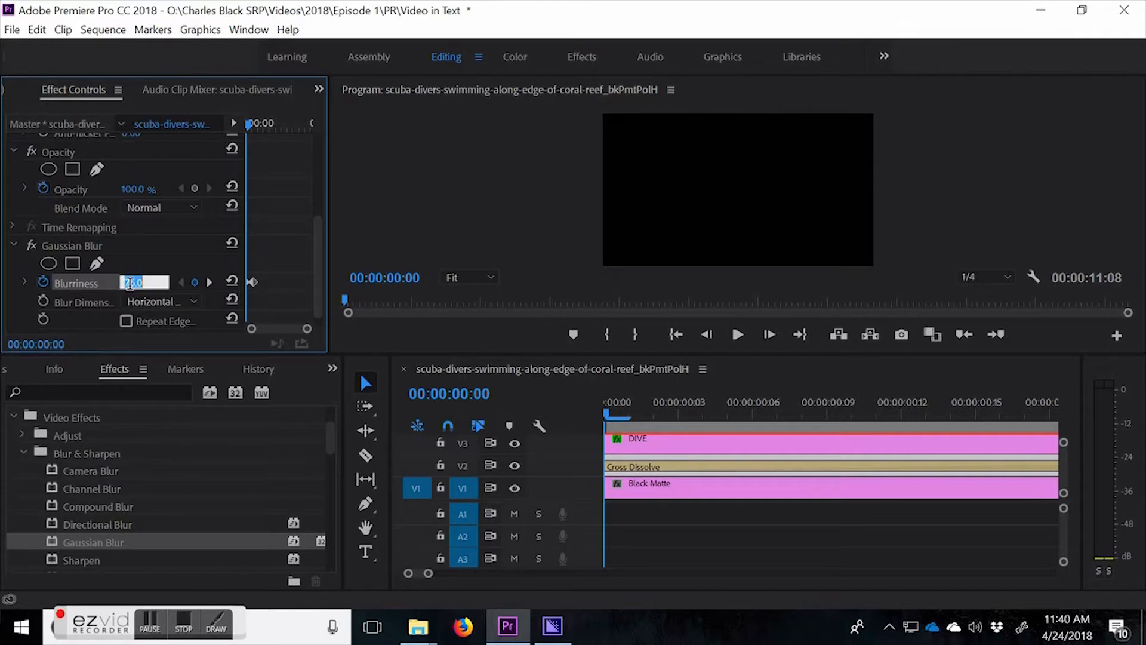
pyautogui.write('75')
pyautogui.press('Return')
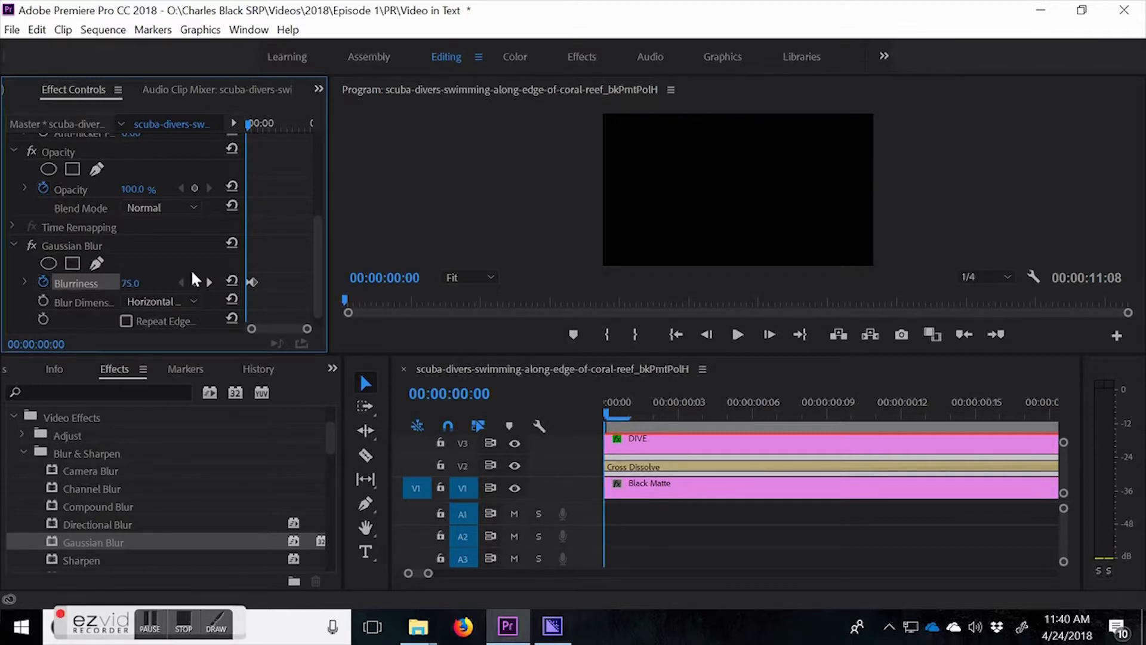
# - Set the Blurriness keyframes' interpolation to Auto Bezier
pyautogui.click(252, 282)
pyautogui.rightClick(252, 281)
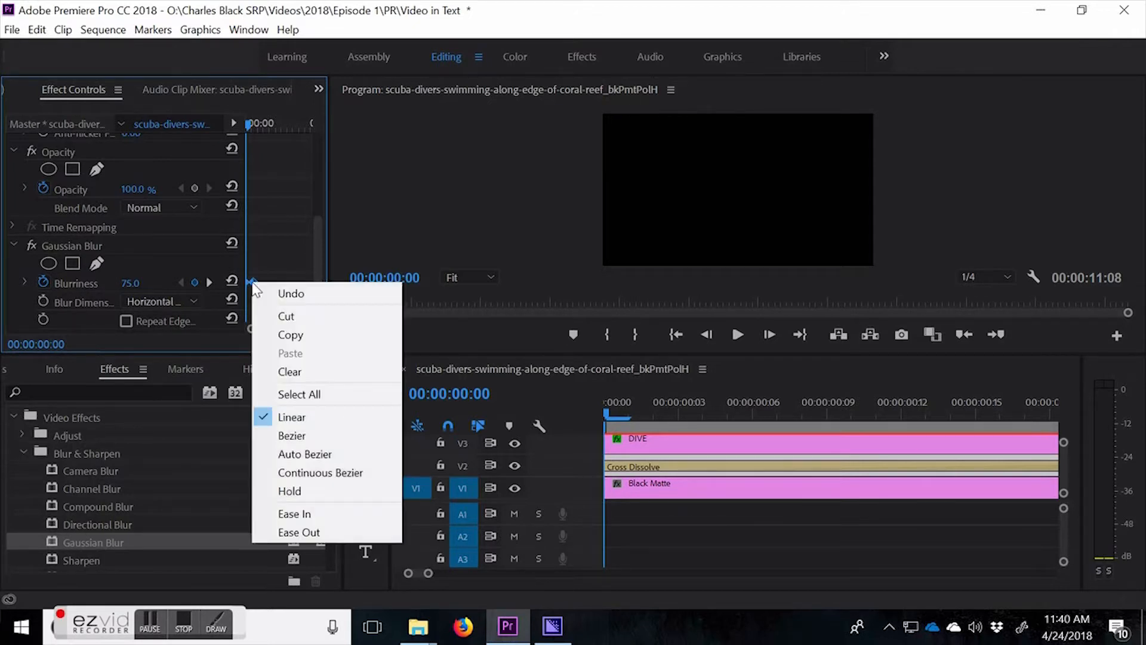
pyautogui.click(273, 455)
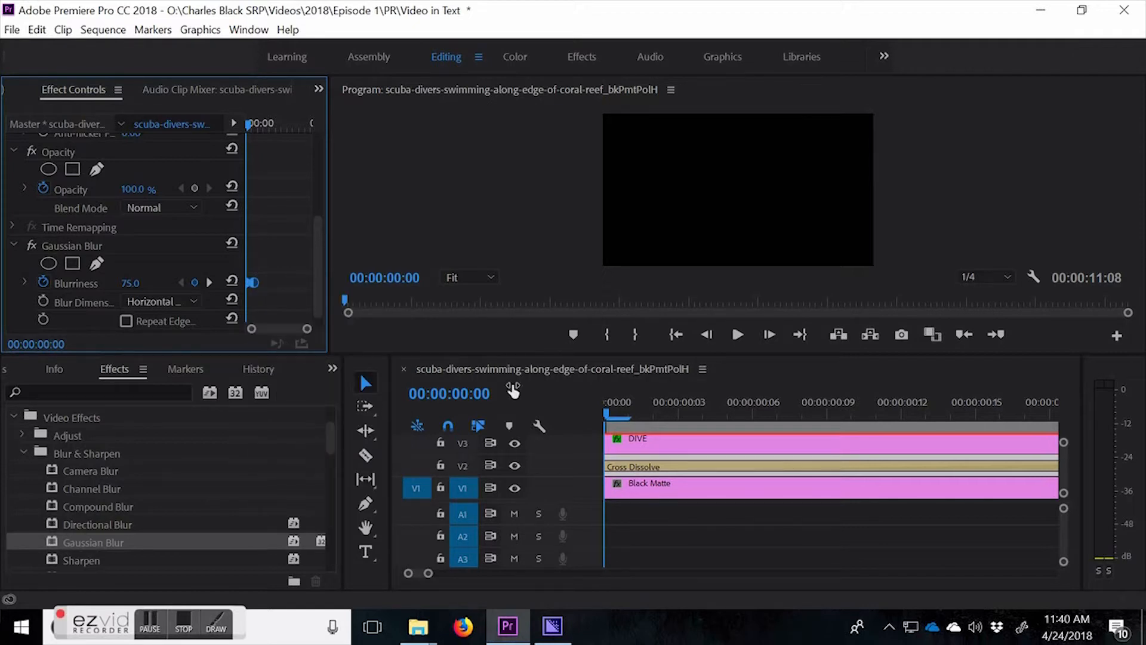
# - Scrub through the opening dissolve to 00:00:02:12 in an enlarged preview to examine the blur fading out
pyautogui.moveTo(607, 411); pyautogui.dragTo(735, 418)
pyautogui.moveTo(428, 573); pyautogui.dragTo(463, 573)
pyautogui.moveTo(628, 409); pyautogui.dragTo(700, 414)
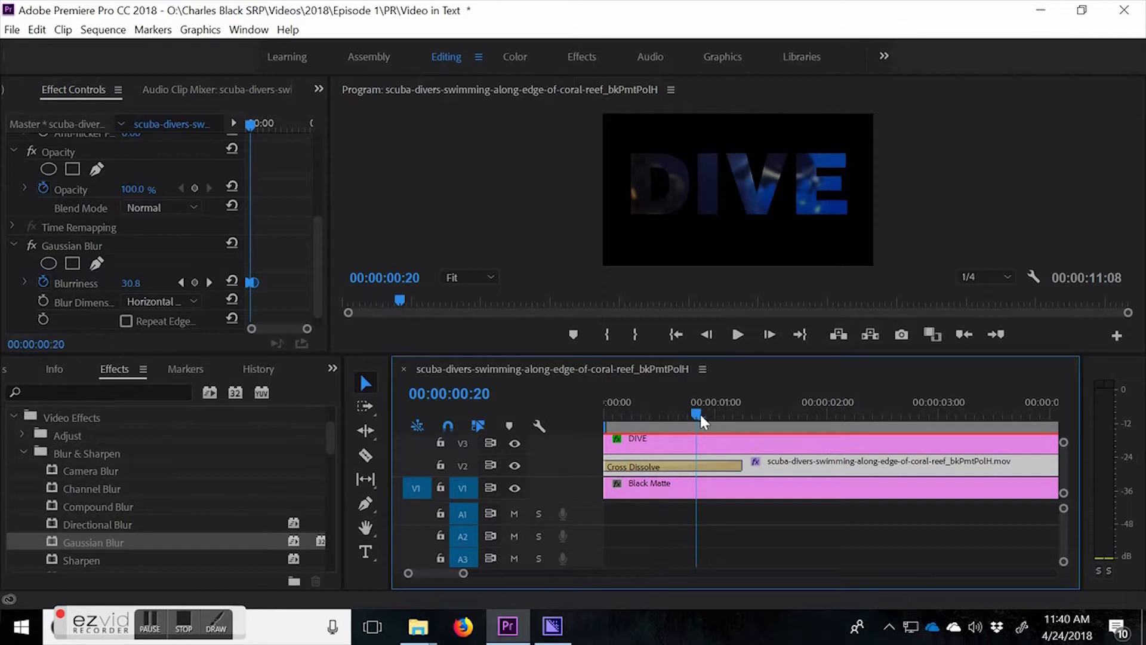
pyautogui.moveTo(700, 352); pyautogui.dragTo(702, 440)
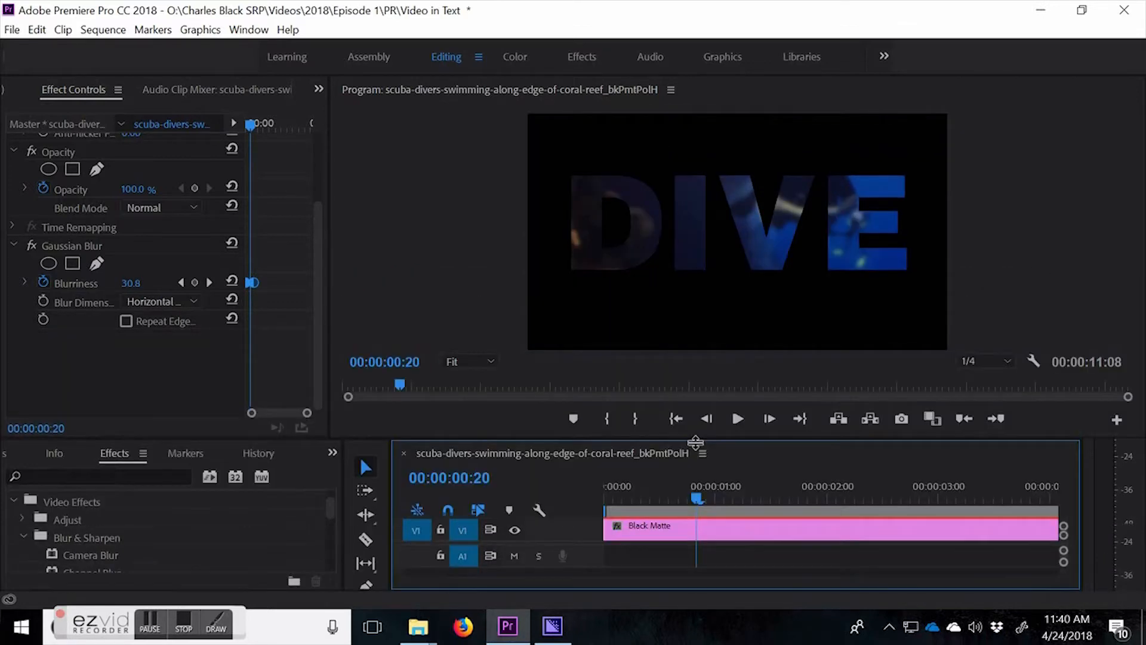
pyautogui.moveTo(694, 502); pyautogui.dragTo(885, 459)
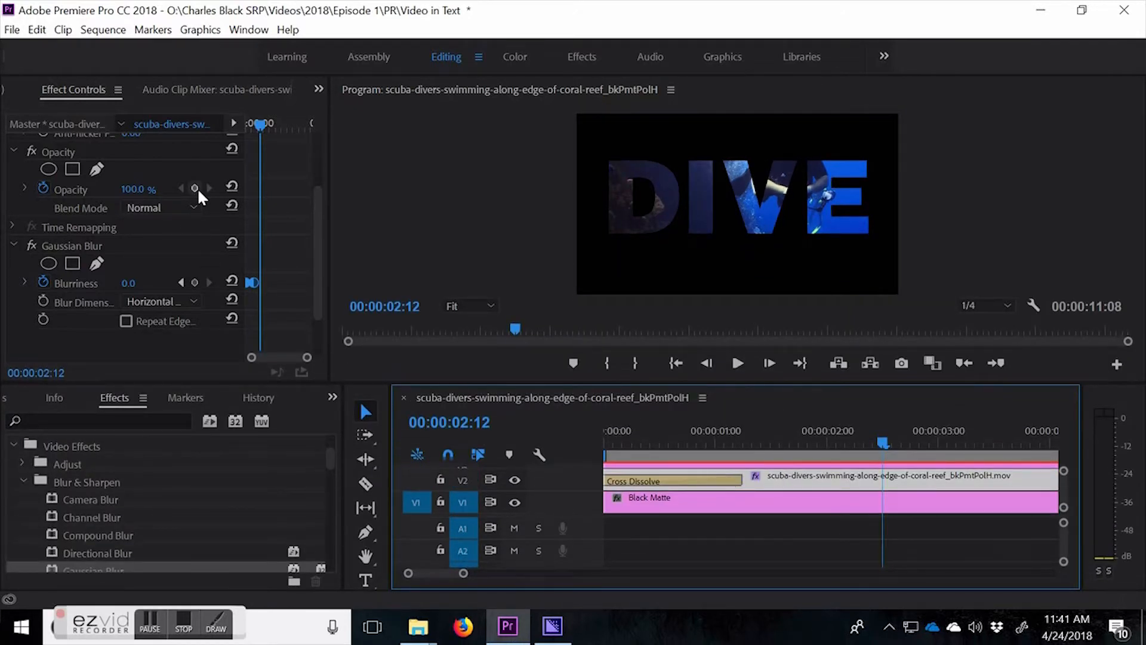
# - Set the scuba clip's vertical Position to 724 and scrub to 00:00:04:13 to check the framing inside the text
pyautogui.scroll(5, 197, 188)
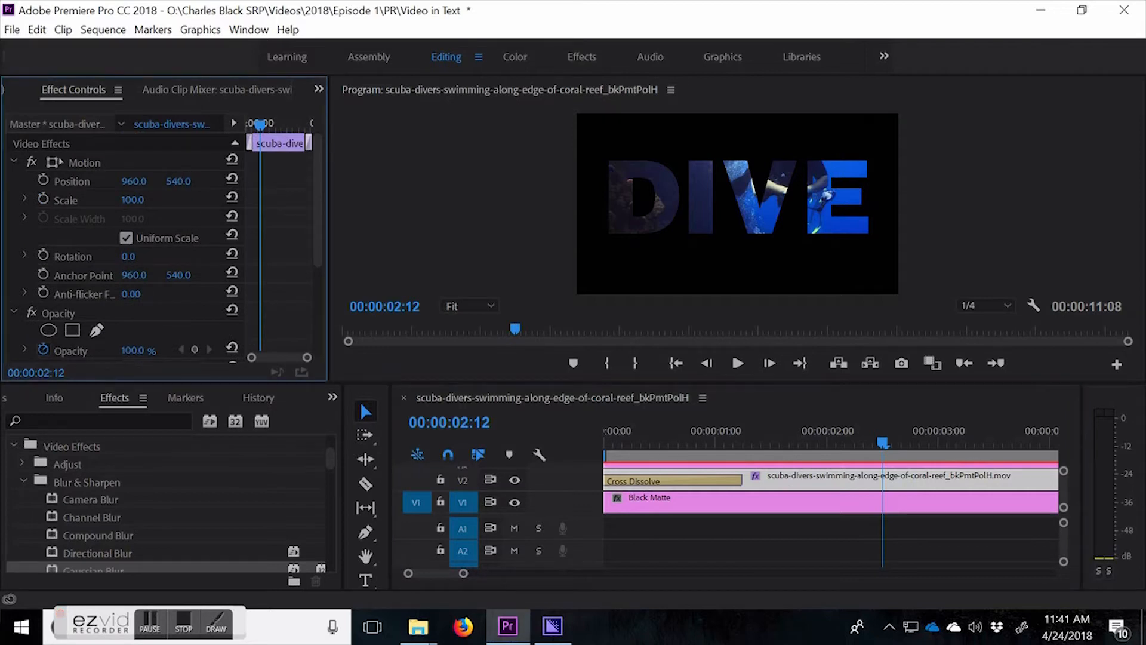
pyautogui.moveTo(178, 181); pyautogui.dragTo(288, 180)
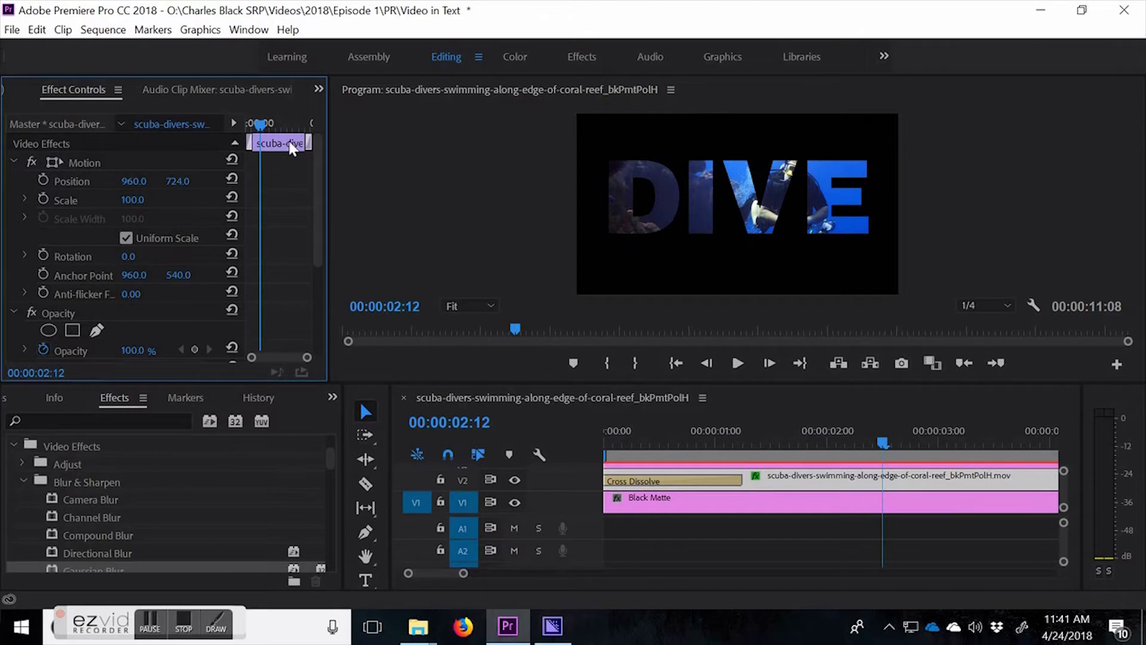
pyautogui.moveTo(261, 123)
pyautogui.mouseDown()
pyautogui.moveTo(328, 117)
pyautogui.moveTo(272, 135)
pyautogui.mouseUp()
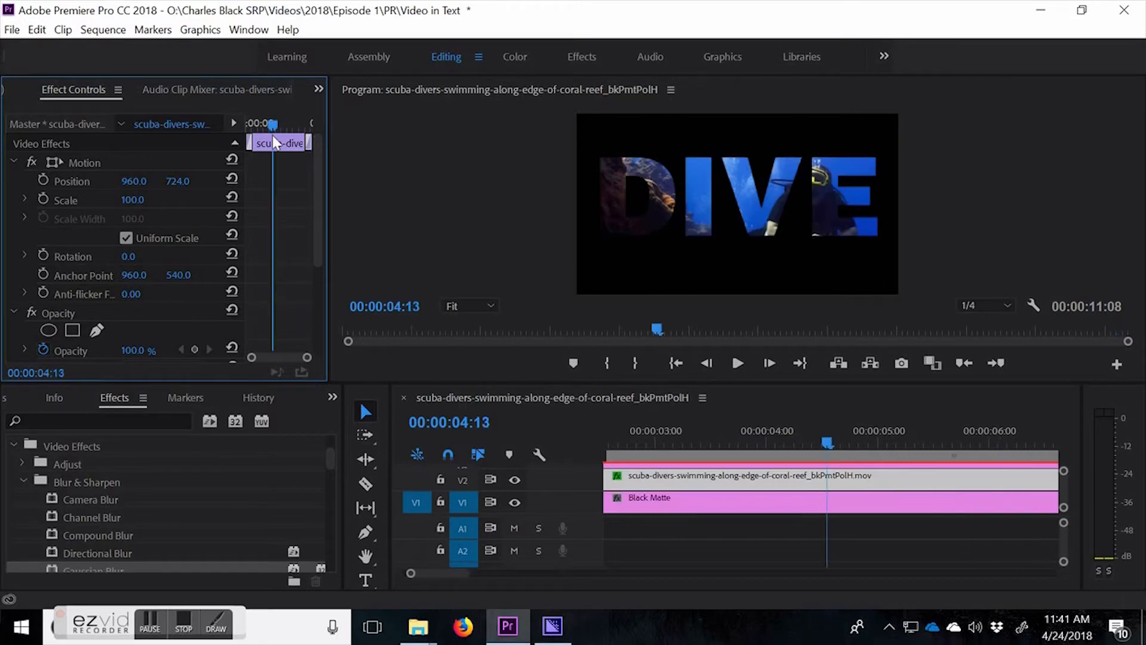